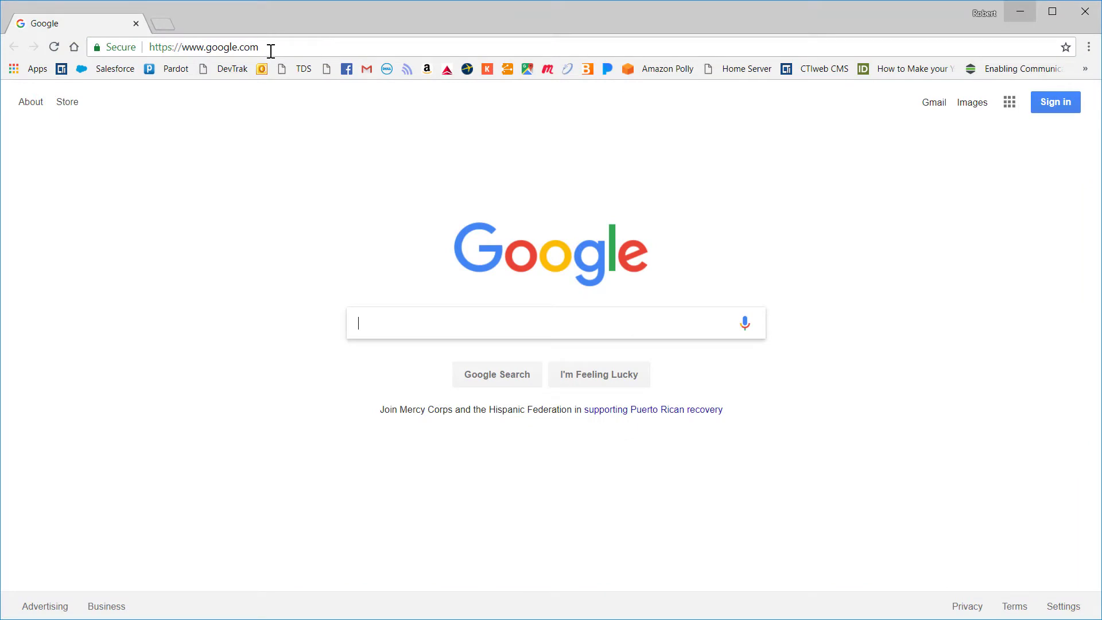
Open the coprocessor module's web server at 172.18.9.153.
{"action": "left_click", "coordinate": [271, 47]}
{"action": "type", "text": "172"}
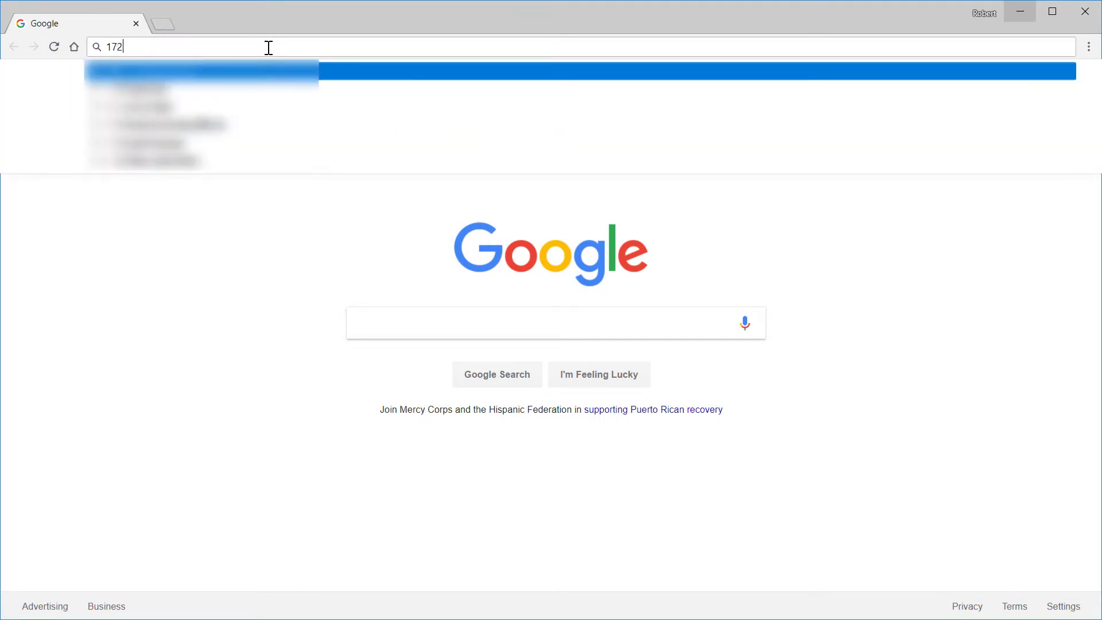
{"action": "type", "text": ".18"}
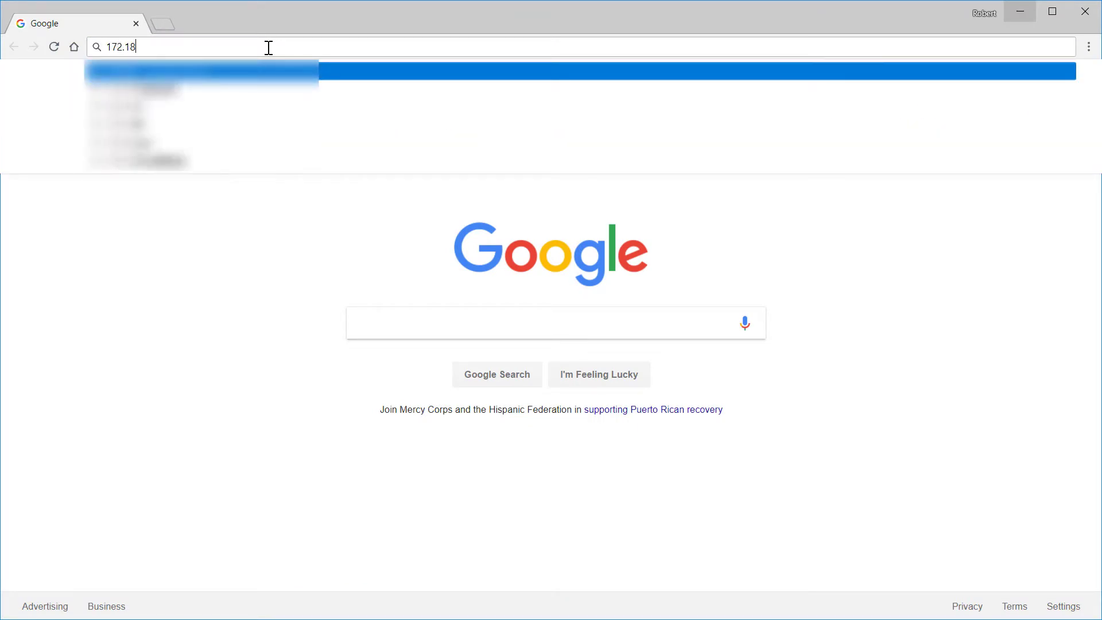
{"action": "type", "text": ".9.153"}
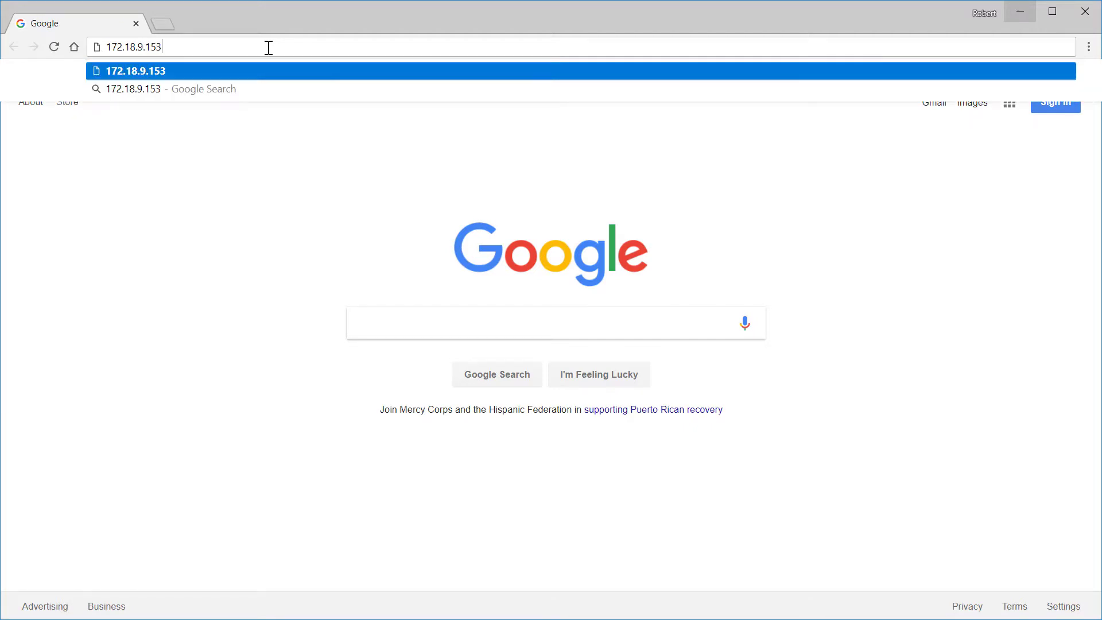
{"action": "key", "text": "Return"}
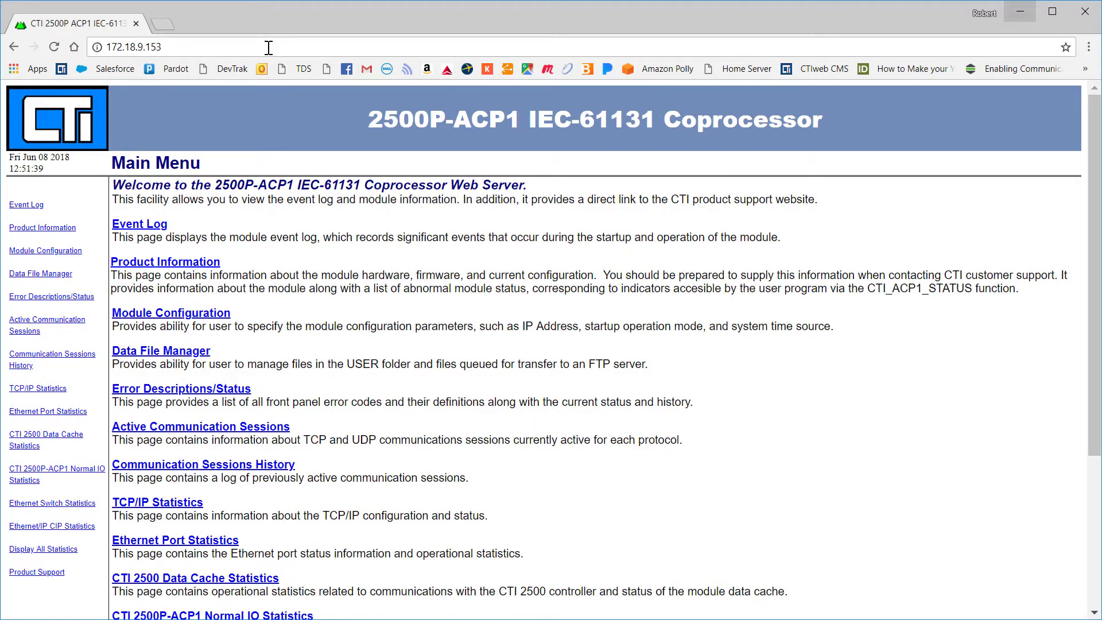
Set the module IP address to 172.18.9.159 in the Module Configuration, then submit and confirm the update.
{"action": "left_click", "coordinate": [152, 317]}
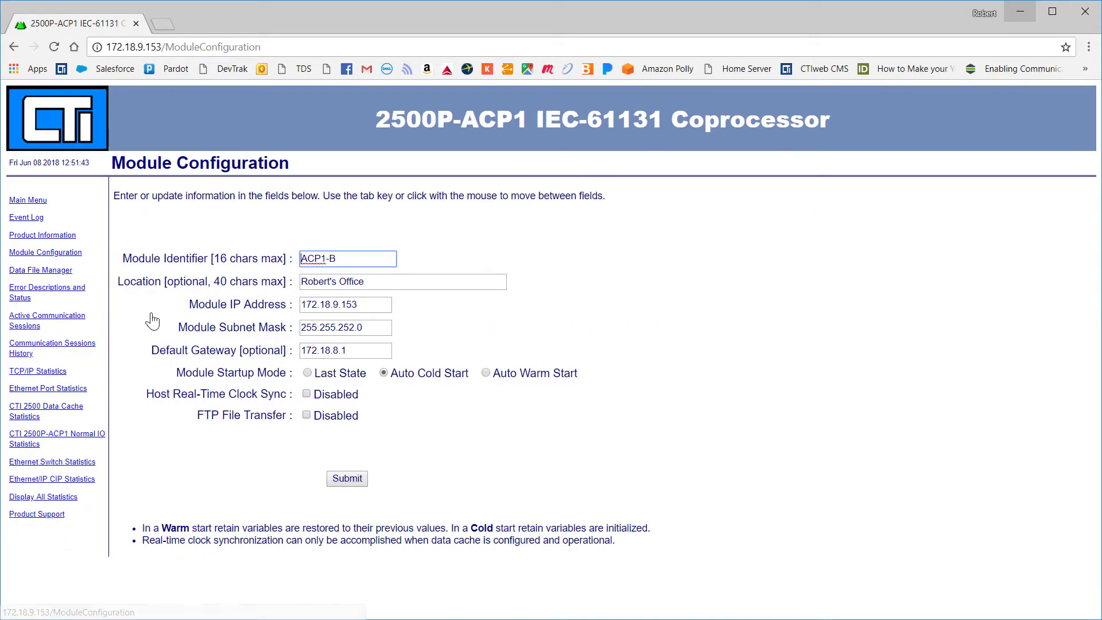
{"action": "left_click", "coordinate": [364, 304]}
{"action": "key", "text": "BackSpace"}
{"action": "type", "text": "9"}
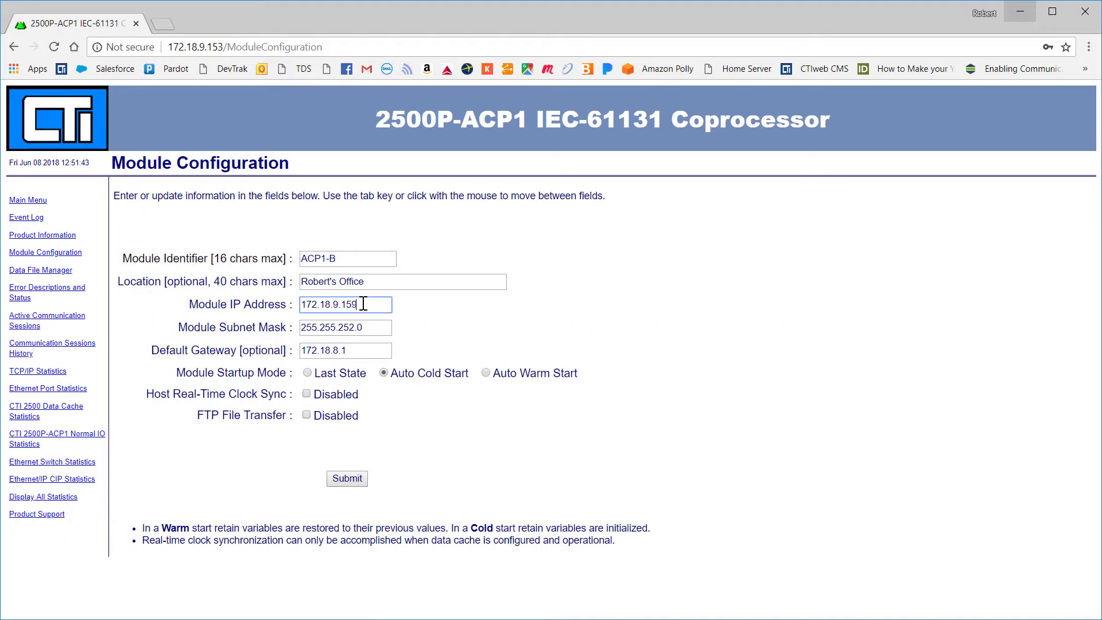
{"action": "left_click", "coordinate": [348, 481]}
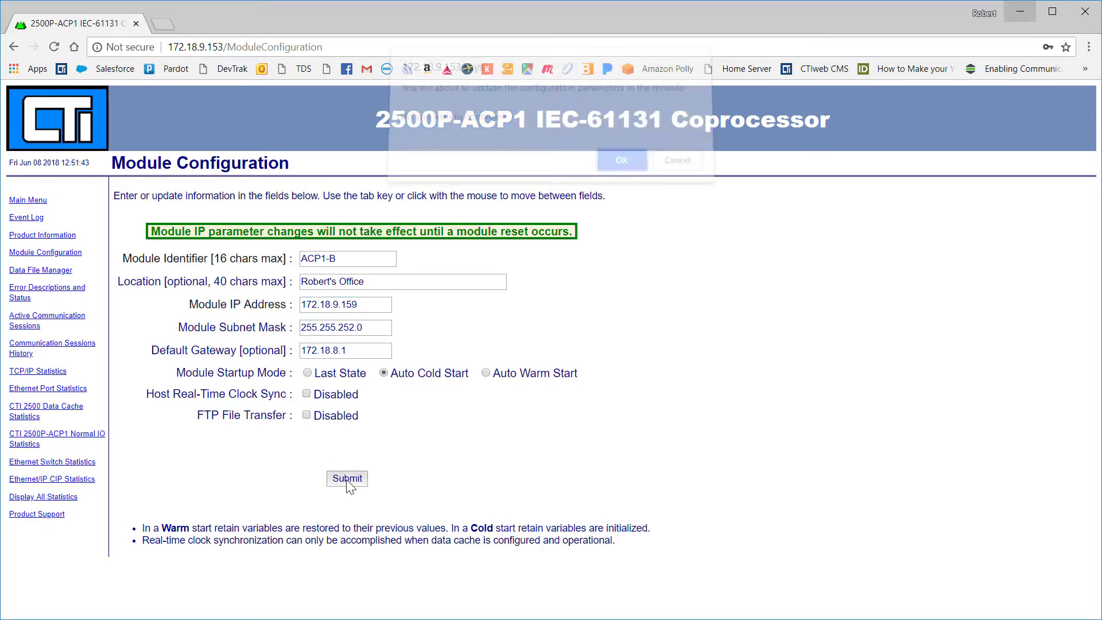
{"action": "left_click", "coordinate": [625, 171]}
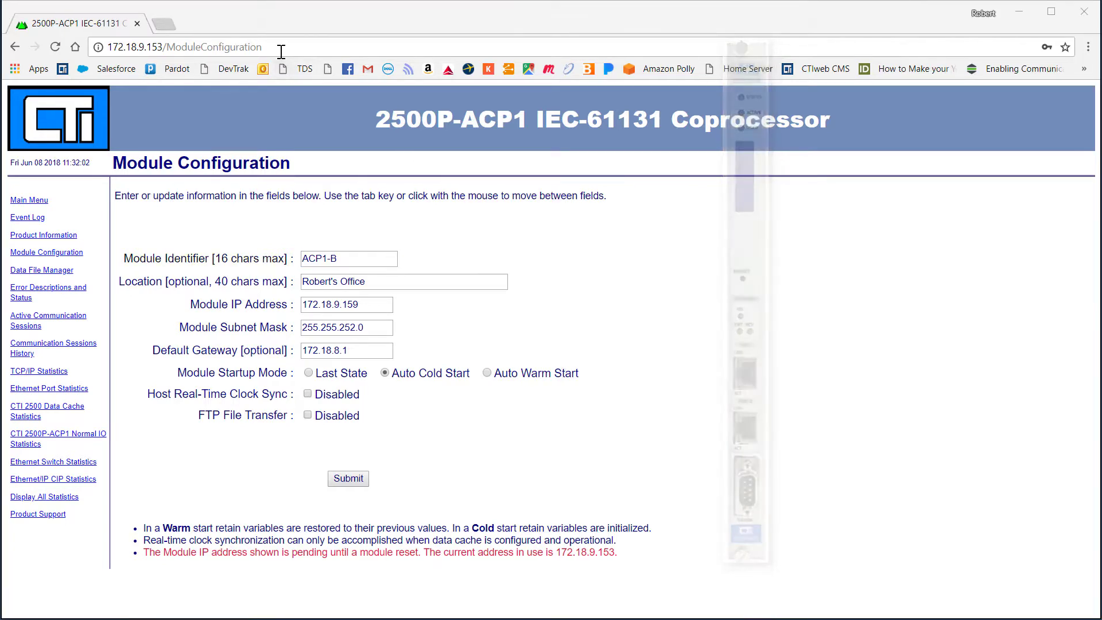
Load the coprocessor module's web server at the new address 172.18.9.159.
{"action": "left_click", "coordinate": [280, 47]}
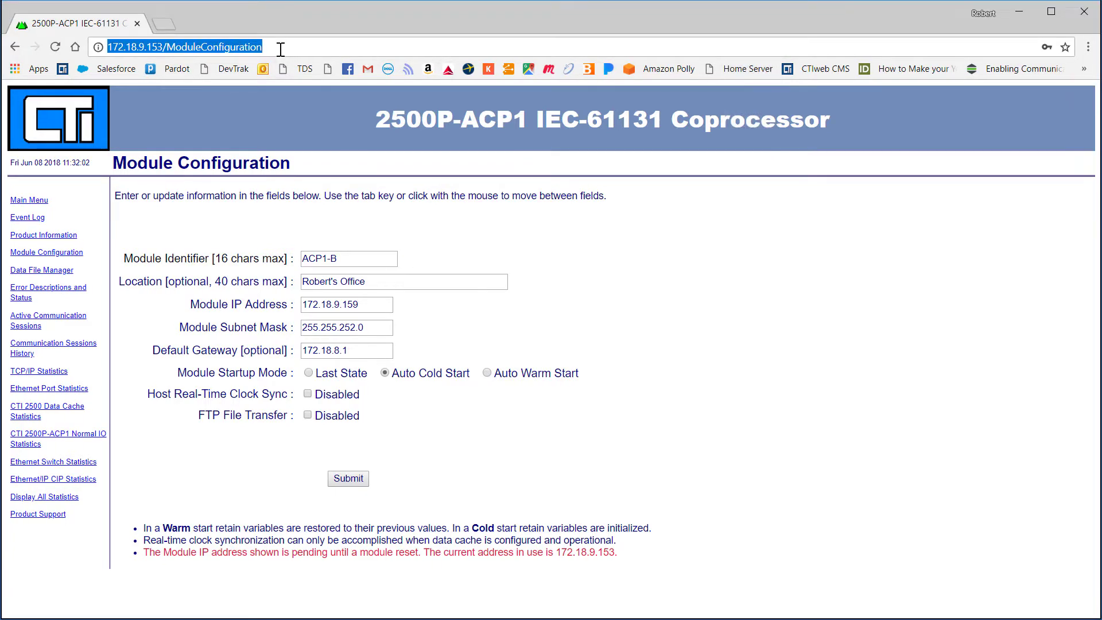
{"action": "type", "text": "172.18.9.15"}
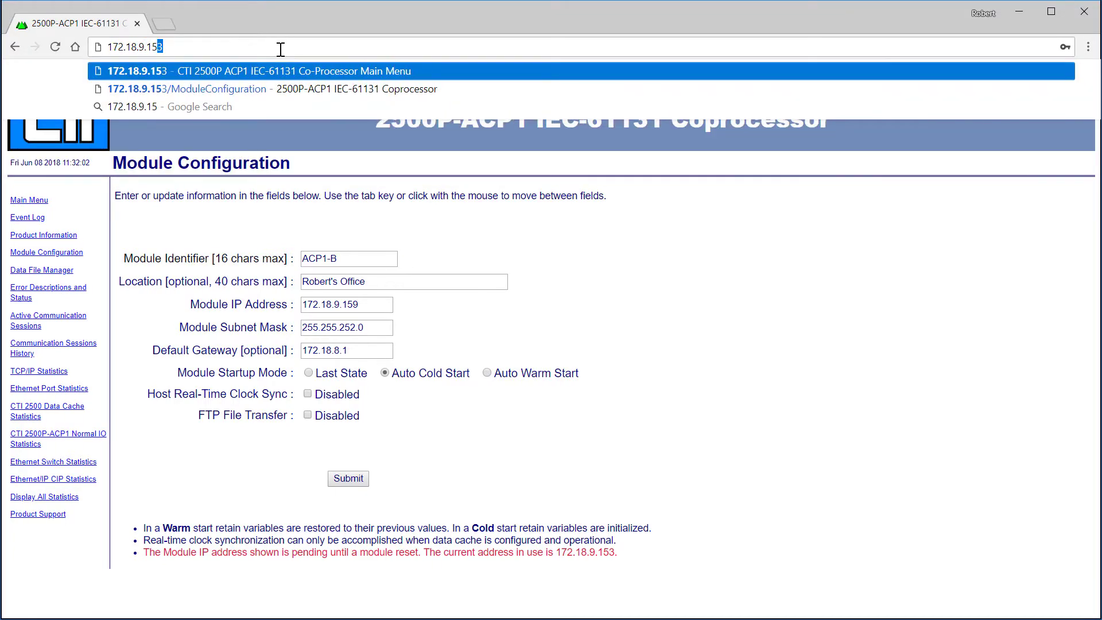
{"action": "type", "text": "9"}
{"action": "key", "text": "Return"}
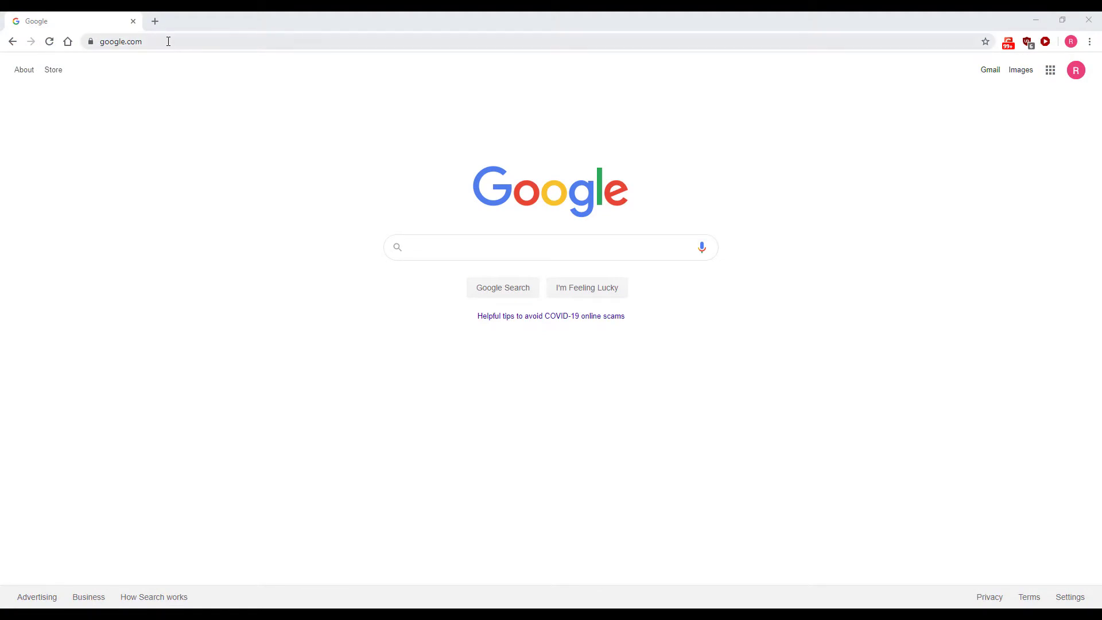
Open the Janus PAC controller's web server at 172.18.8.159.
{"action": "left_click", "coordinate": [168, 41]}
{"action": "type", "text": "172"}
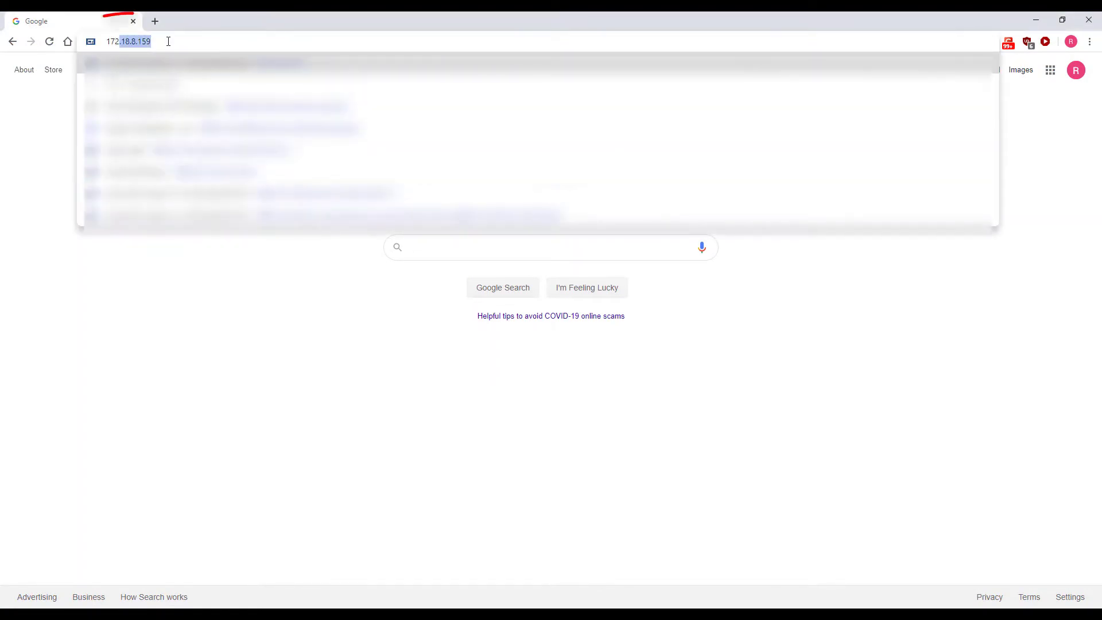
{"action": "type", "text": ".18.8."}
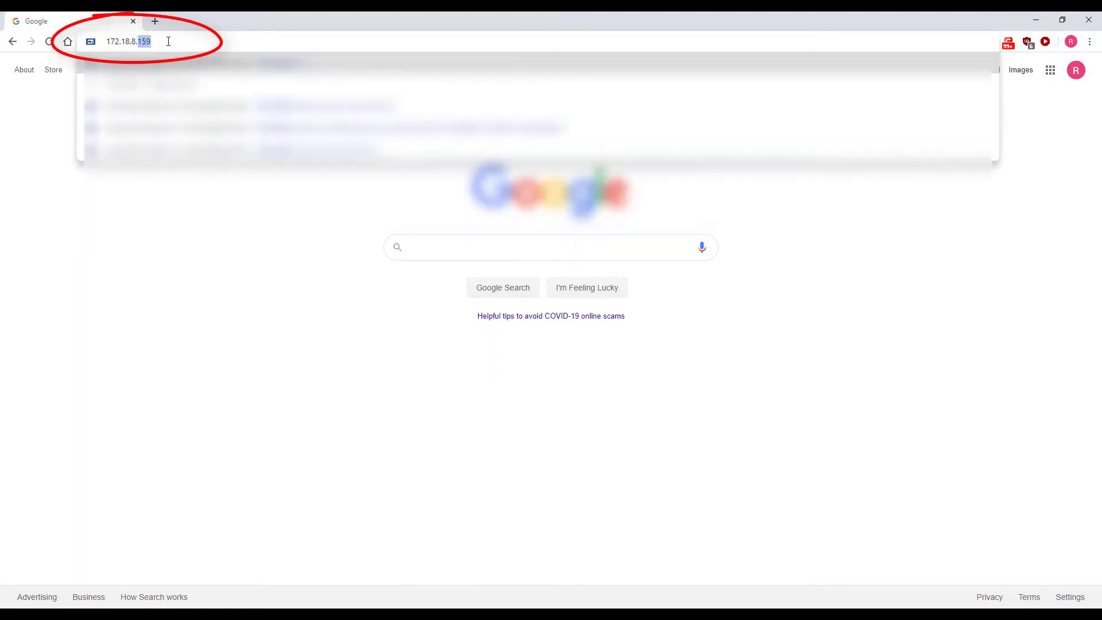
{"action": "type", "text": "159"}
{"action": "key", "text": "Return"}
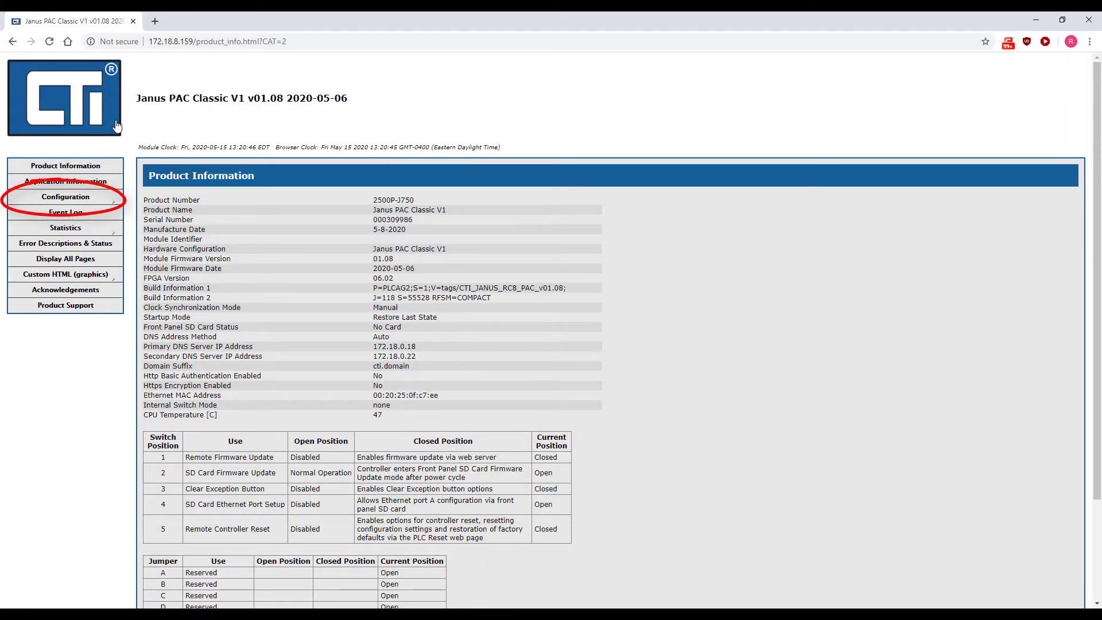
In the controller's Network Settings, switch the primary subnet to Static and set its IPv4 address to 172.18.9.146.
{"action": "mouse_move", "coordinate": [74, 198]}
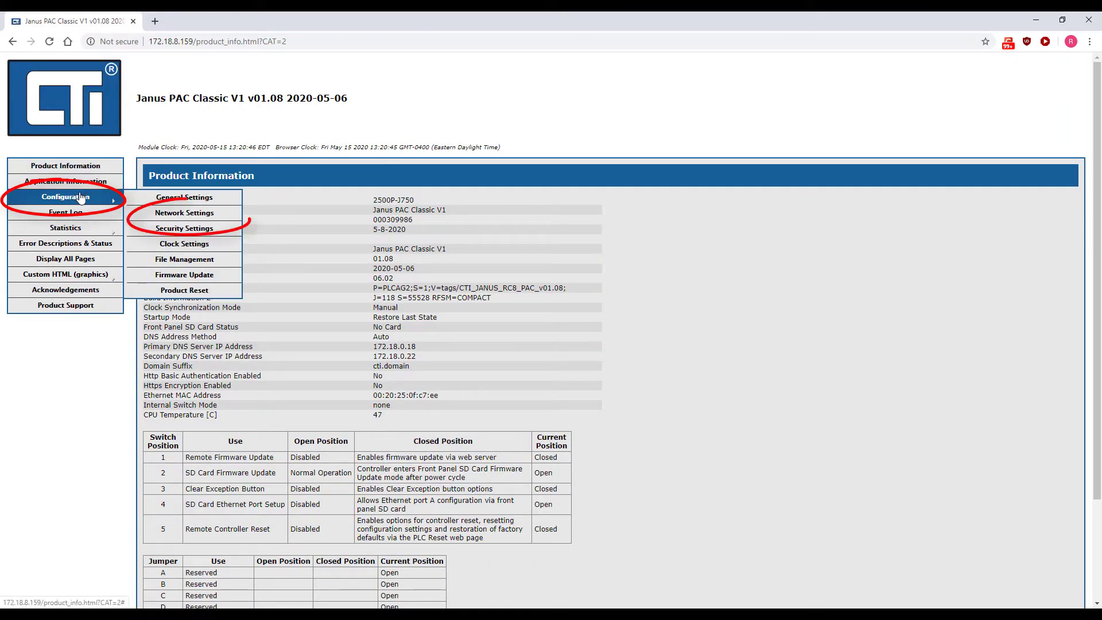
{"action": "left_click", "coordinate": [185, 213]}
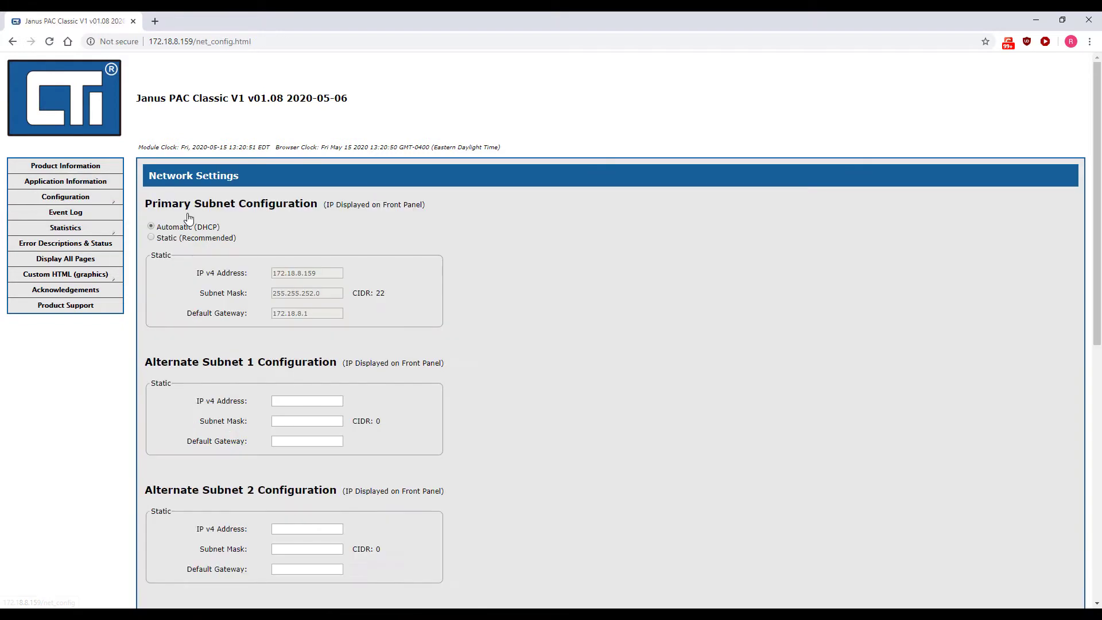
{"action": "left_click", "coordinate": [151, 237]}
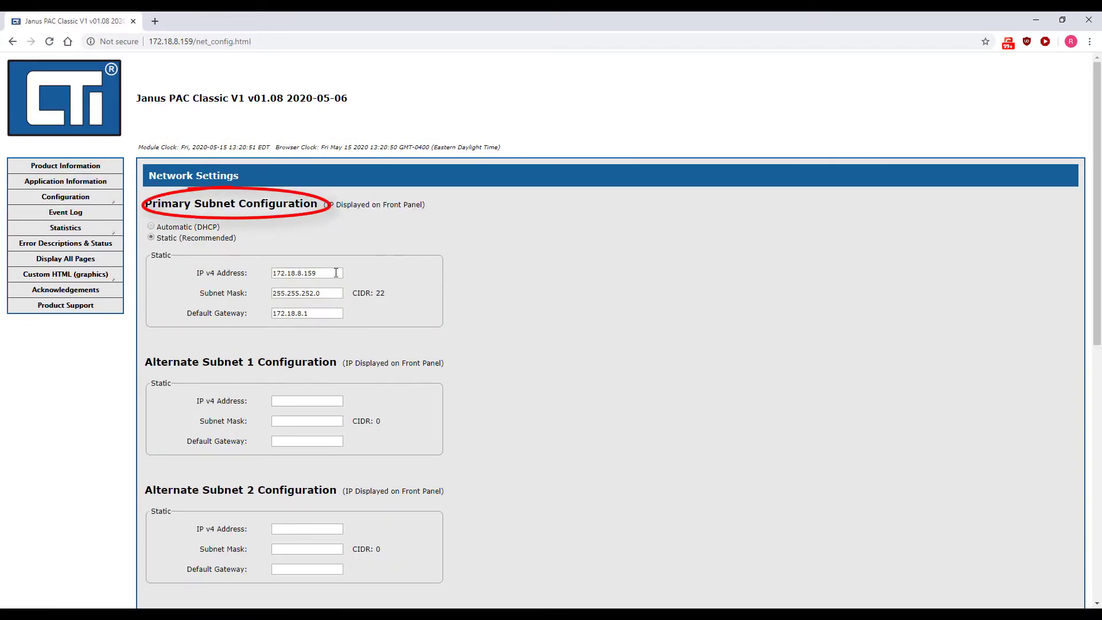
{"action": "left_click_drag", "start_coordinate": [332, 273], "coordinate": [270, 277]}
{"action": "type", "text": "172.18.9.146"}
Configure Alternate Subnet 1 with IPv4 address 10.25.1.106, subnet mask 255.255.255.0 and default gateway 10.25.1.2.
{"action": "key", "text": "Tab"}
{"action": "key", "text": "Tab"}
{"action": "key", "text": "Tab"}
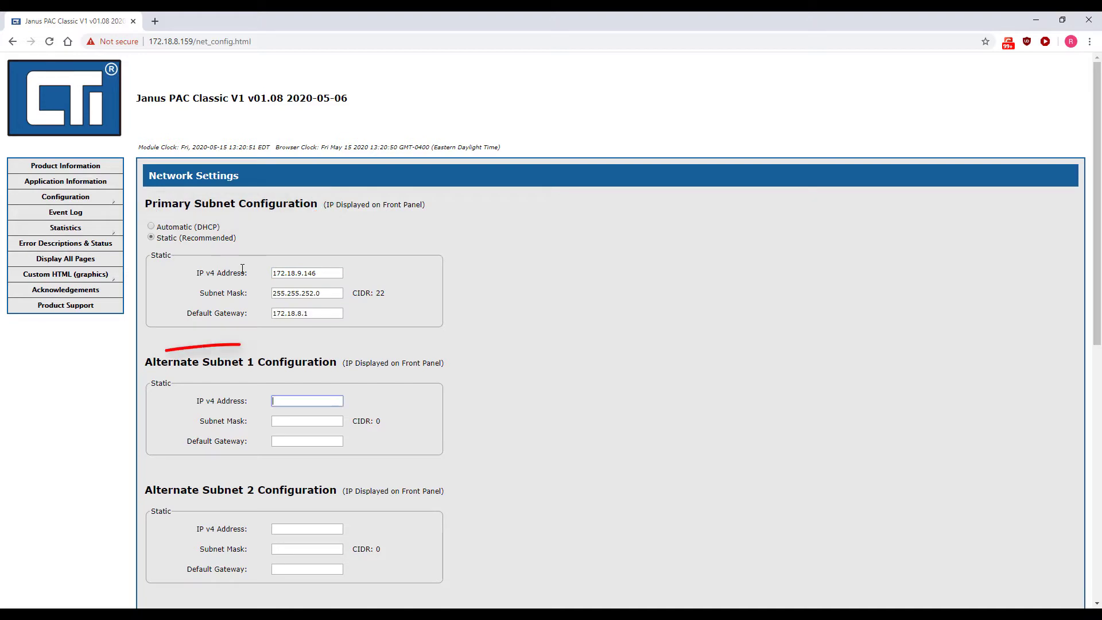
{"action": "type", "text": "1"}
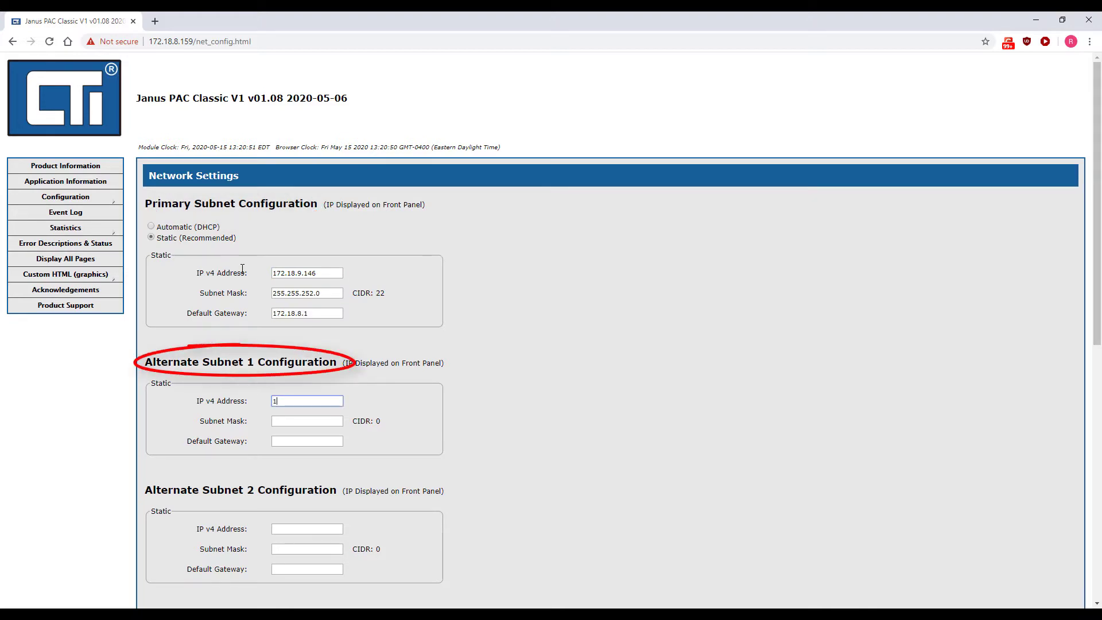
{"action": "type", "text": "0.25.1.106"}
{"action": "key", "text": "Tab"}
{"action": "type", "text": "255"}
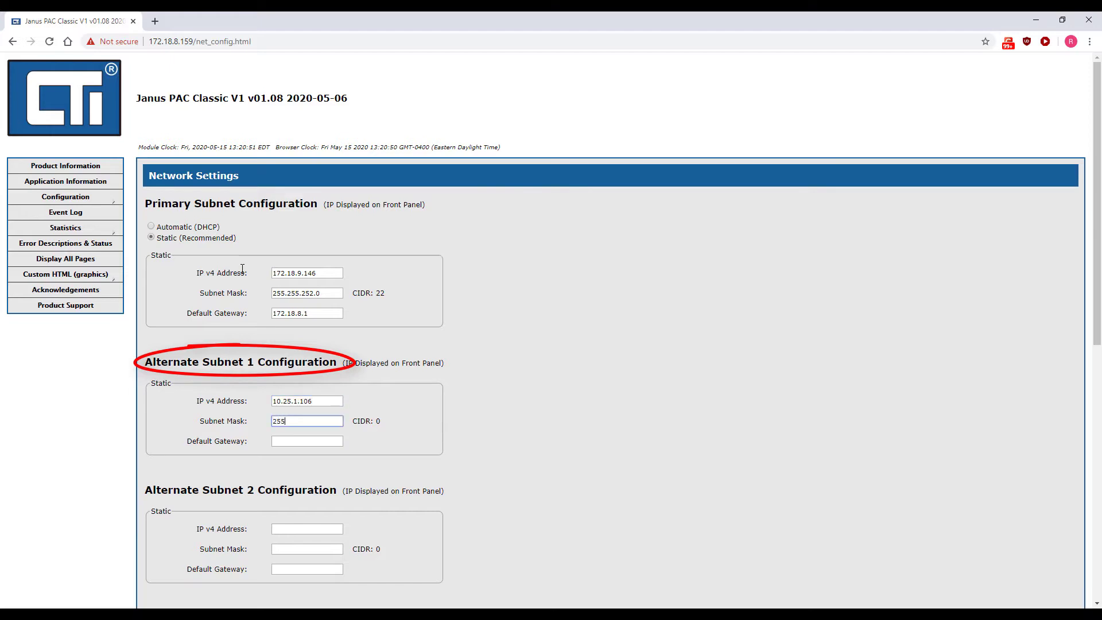
{"action": "type", "text": ".255.255"}
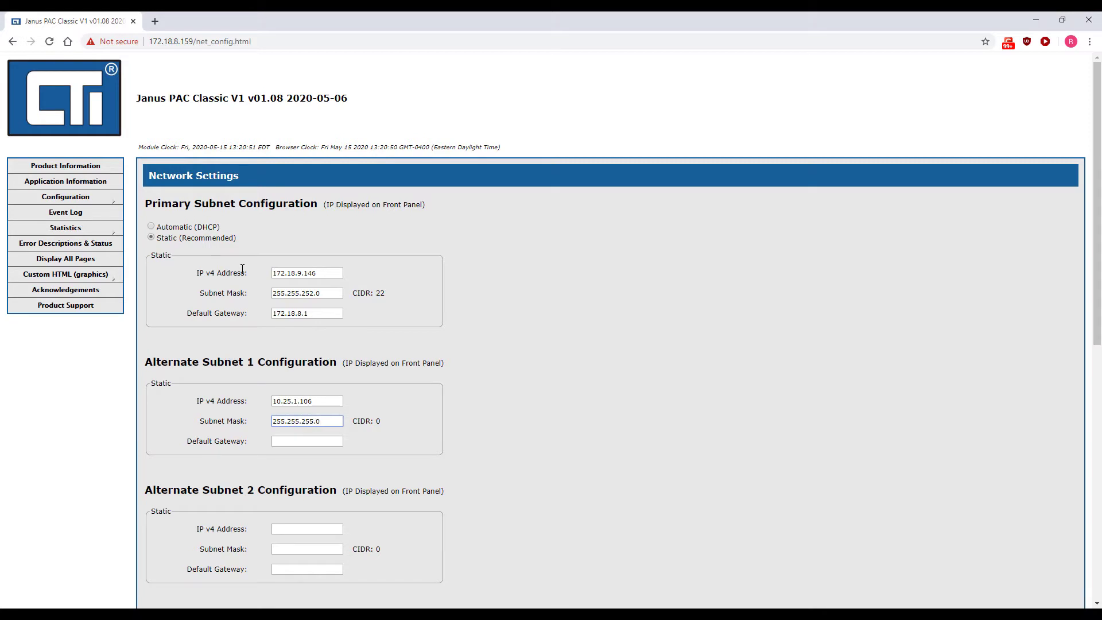
{"action": "key", "text": "Tab"}
{"action": "type", "text": "10.25.1.2"}
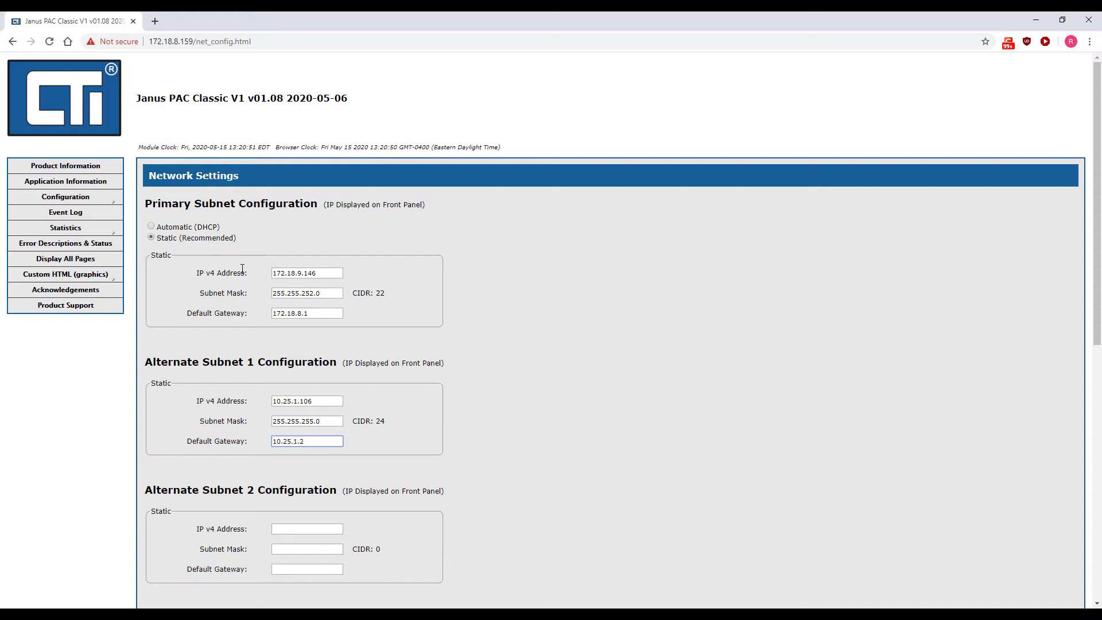
Apply the network settings and confirm the PLC restart.
{"action": "scroll", "coordinate": [524, 287], "scroll_direction": "down", "scroll_amount": 6}
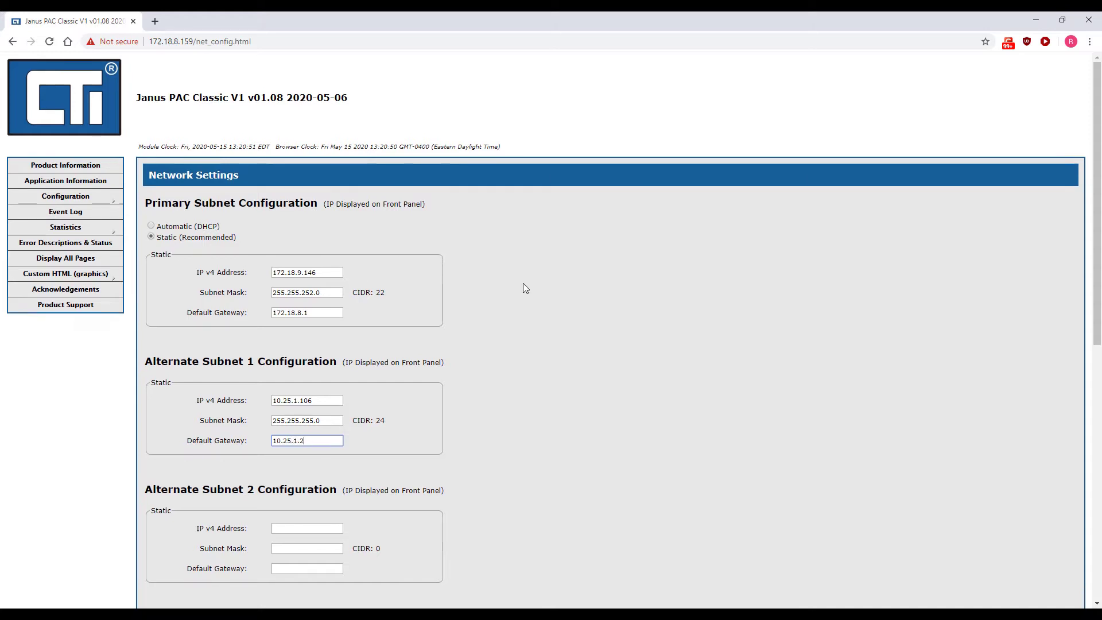
{"action": "scroll", "coordinate": [522, 284], "scroll_direction": "down", "scroll_amount": 3}
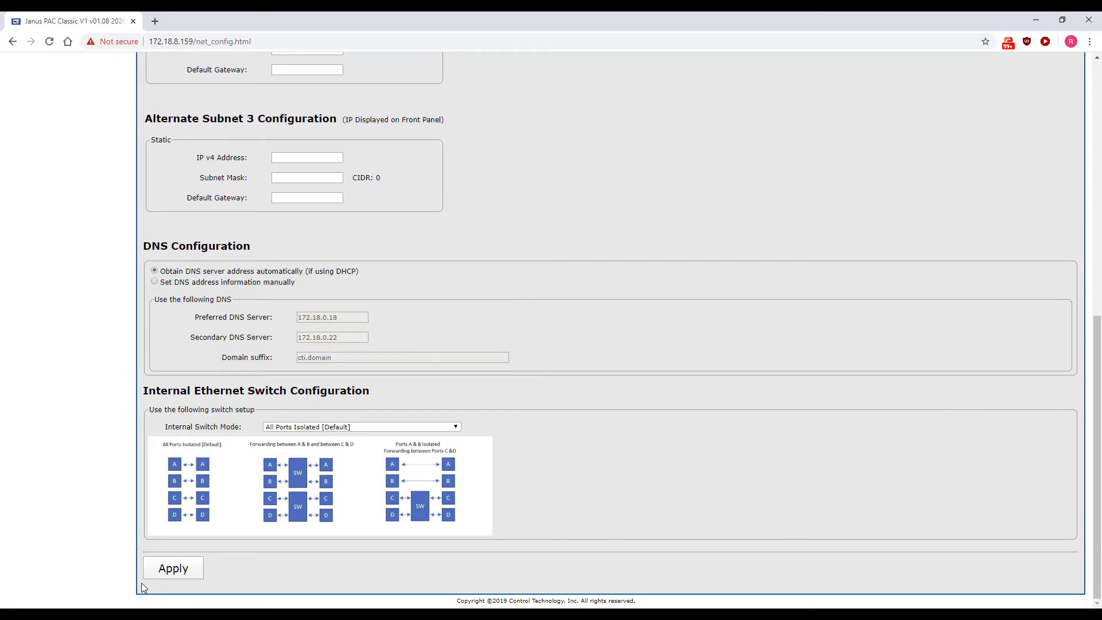
{"action": "left_click", "coordinate": [171, 571]}
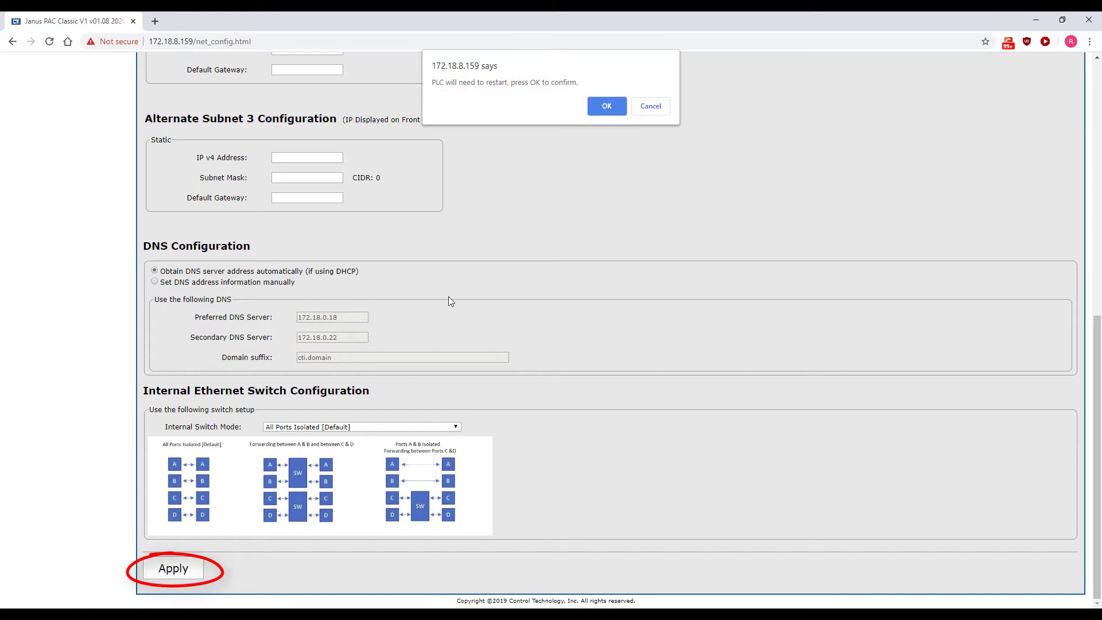
{"action": "left_click", "coordinate": [605, 107]}
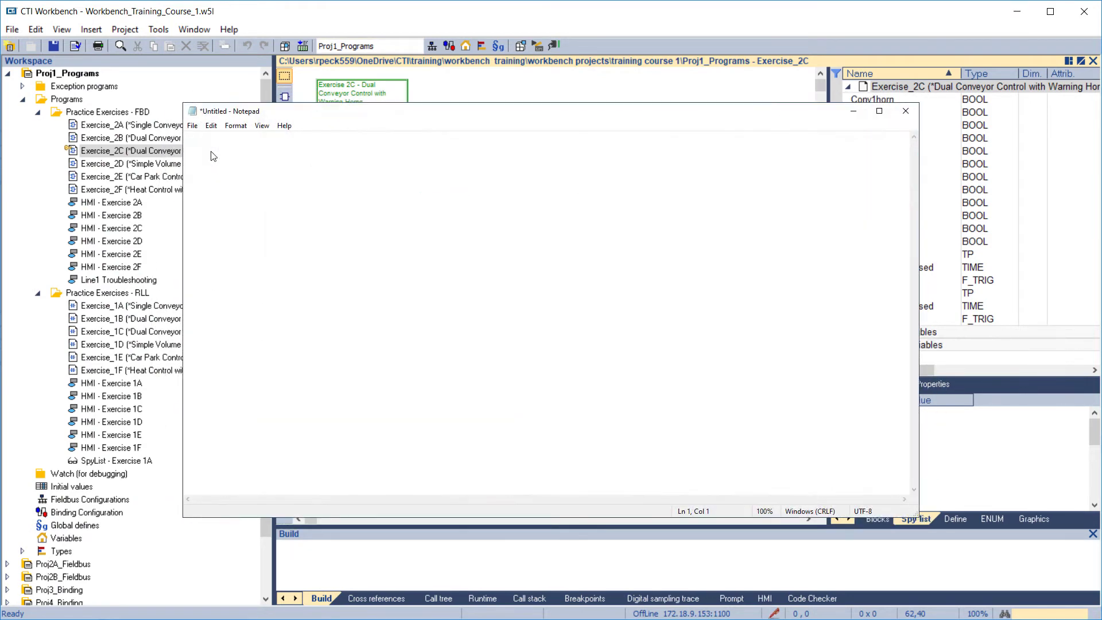
In Notepad, write ip = 172.18.9.146, subnetmask = 255.255.252.0 and gateway = 172.18.8.1 on separate lines, save as cti.ini on SDHC (D:), and close Notepad.
{"action": "type", "text": "ip = 172.18.9.146 subnetmask = 255.255.252.0 gateway = 172.18.8.1"}
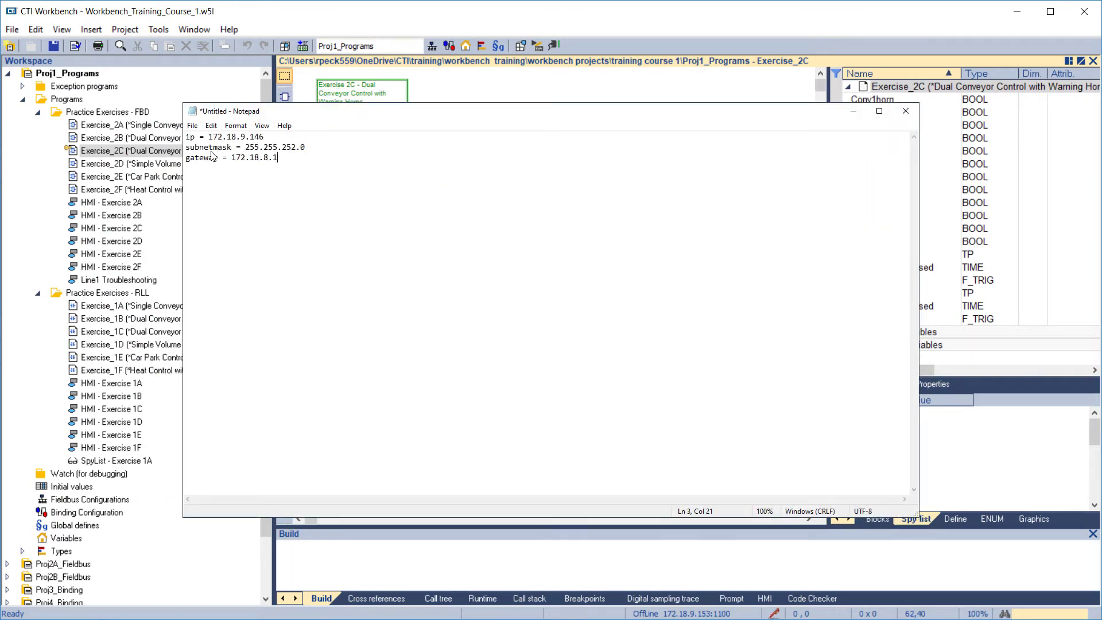
{"action": "left_click", "coordinate": [193, 125]}
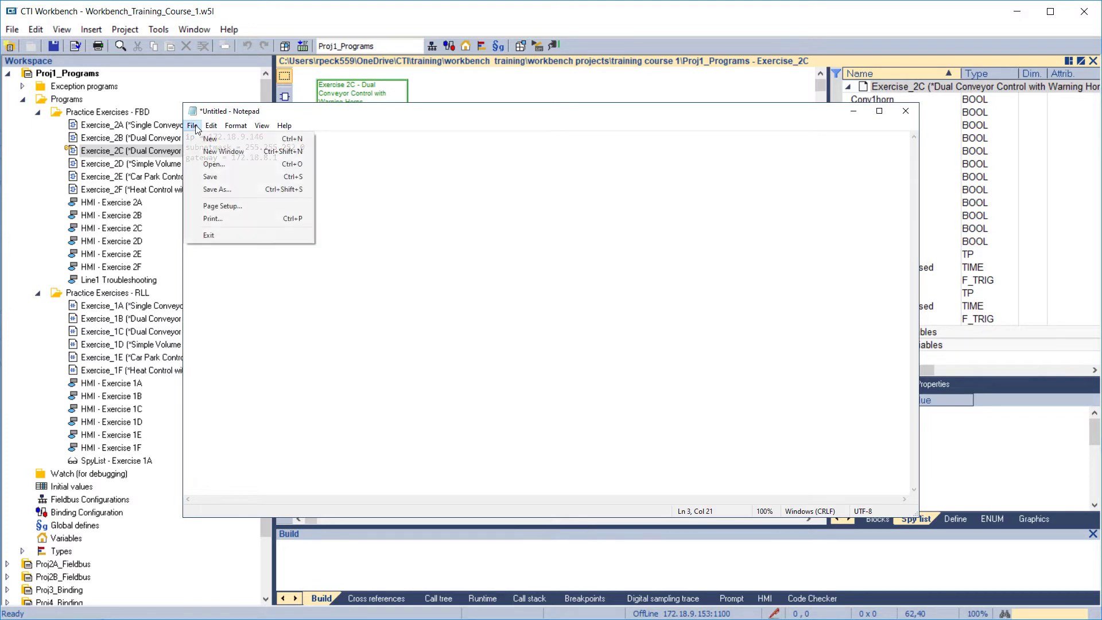
{"action": "left_click", "coordinate": [214, 190]}
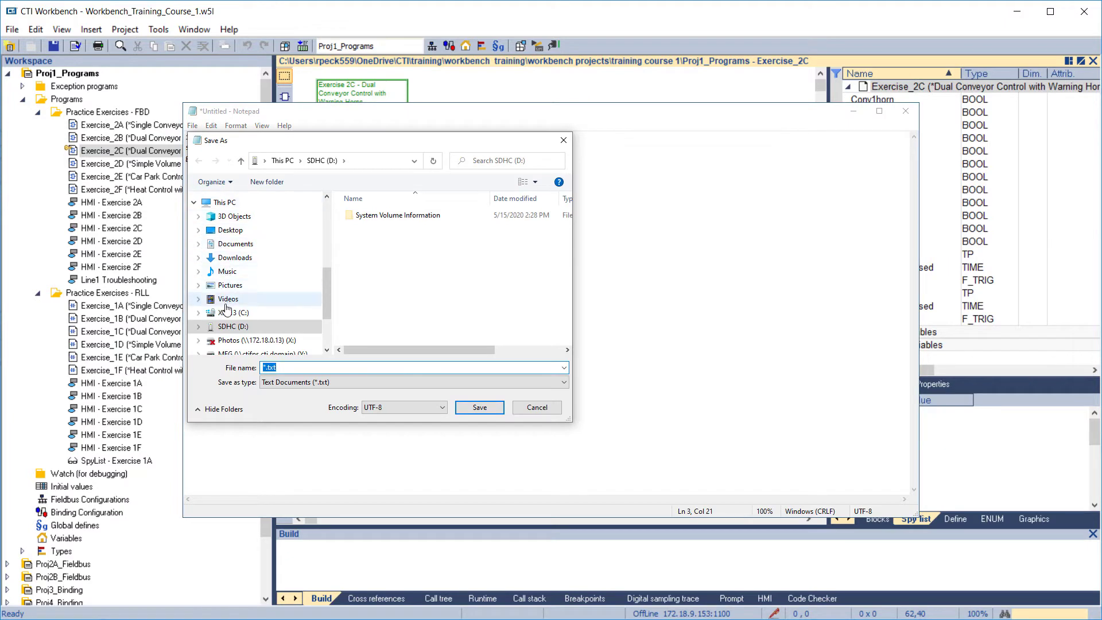
{"action": "left_click", "coordinate": [292, 367]}
{"action": "type", "text": "ct"}
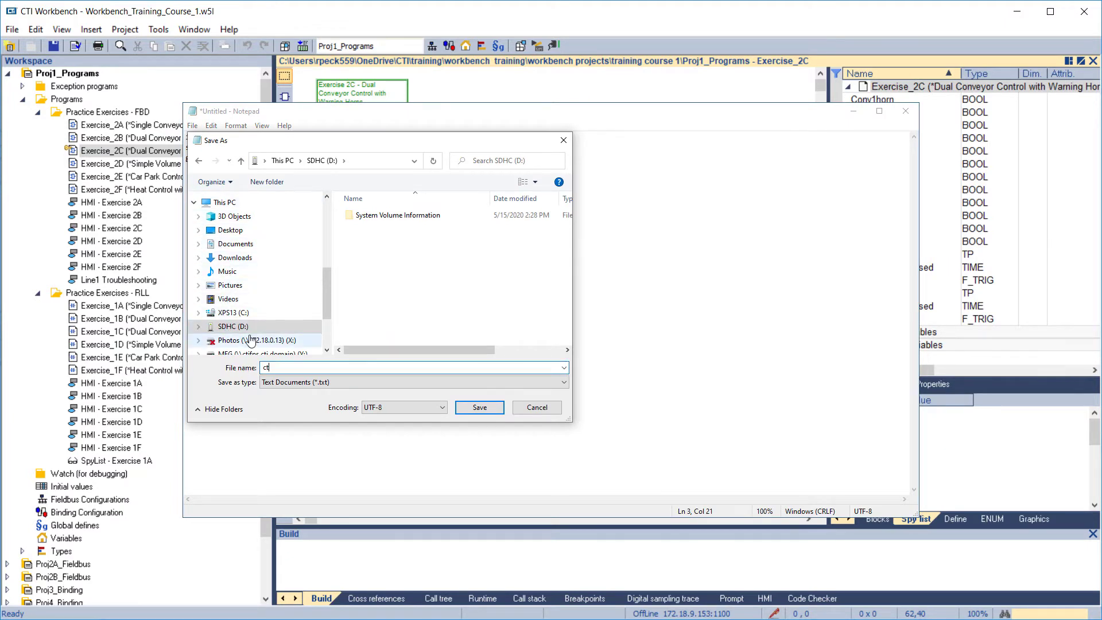
{"action": "type", "text": "i.ini"}
{"action": "left_click", "coordinate": [480, 407]}
{"action": "key", "text": "alt+F4"}
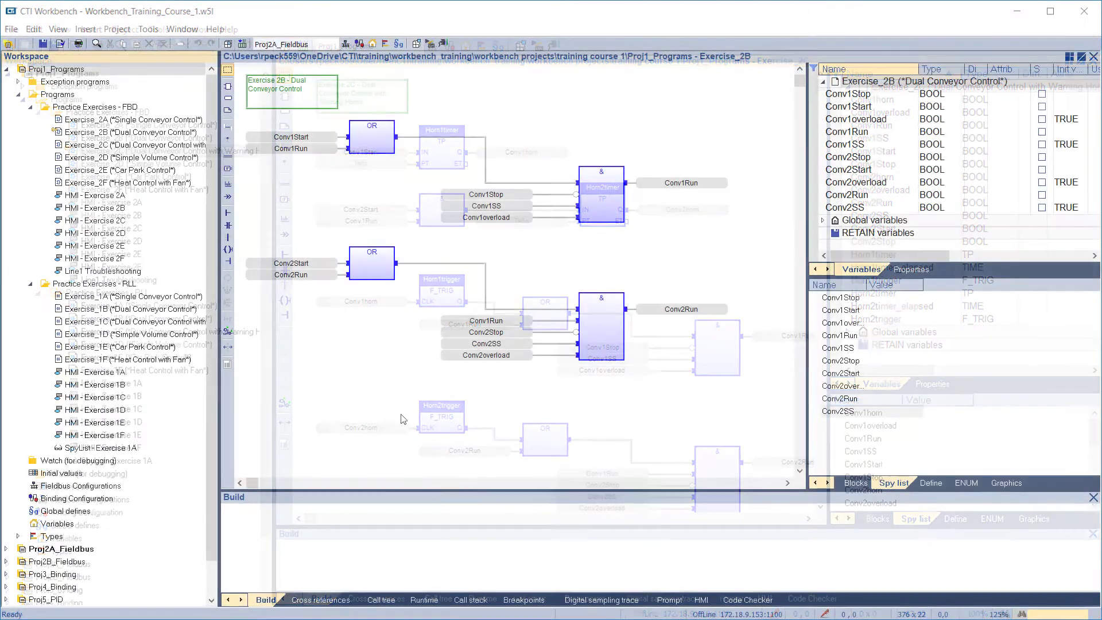
Make Proj1_Programs the active project in the CTI Workbench workspace.
{"action": "left_click", "coordinate": [65, 70]}
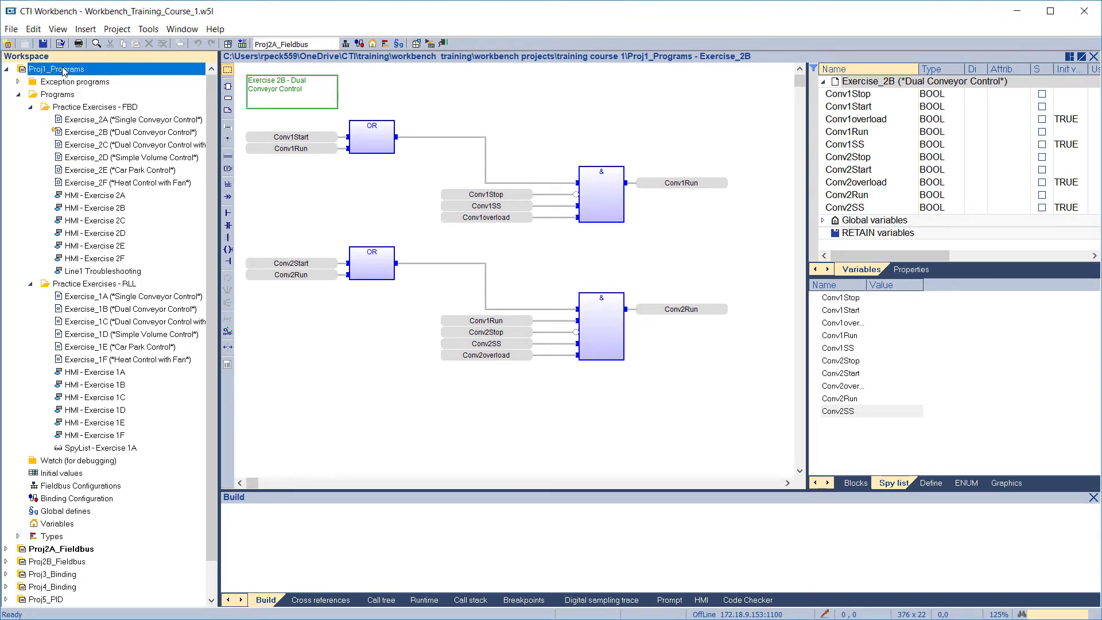
{"action": "right_click", "coordinate": [64, 70]}
{"action": "left_click", "coordinate": [98, 75]}
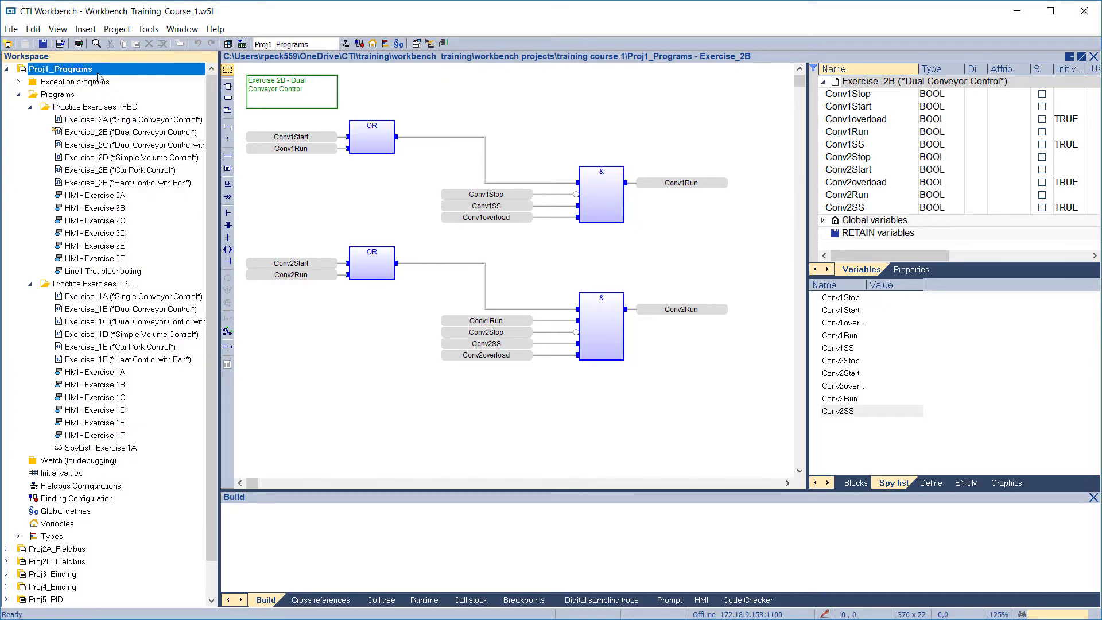
Confirm the T5 Runtime communication address 172.18.9.153:1100 for Proj1_Programs and build the project.
{"action": "right_click", "coordinate": [99, 77]}
{"action": "left_click", "coordinate": [117, 104]}
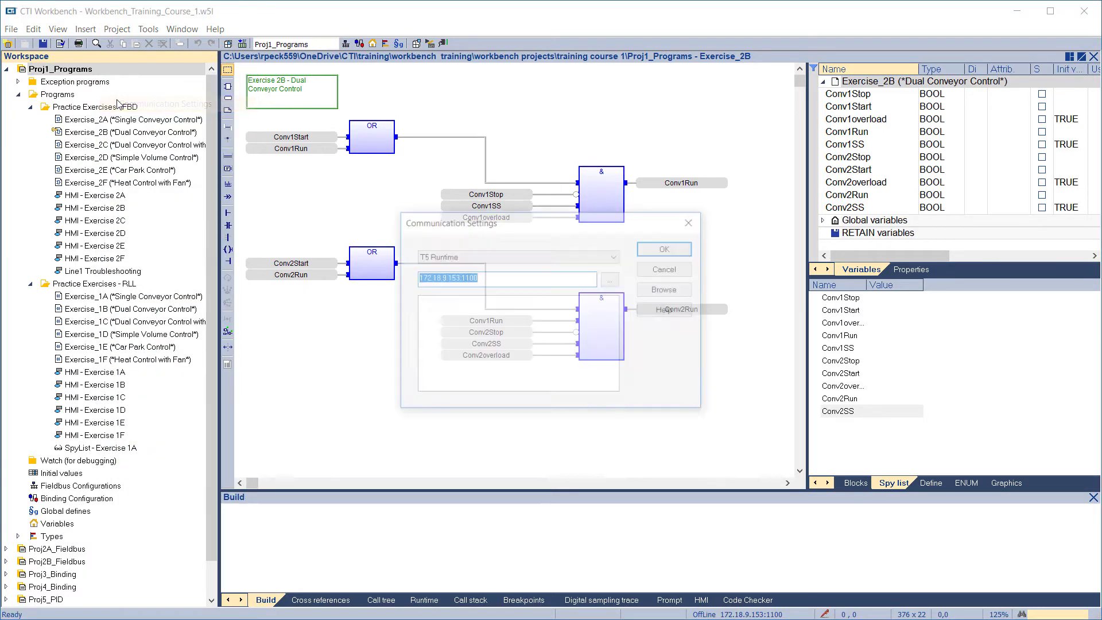
{"action": "left_click", "coordinate": [497, 276]}
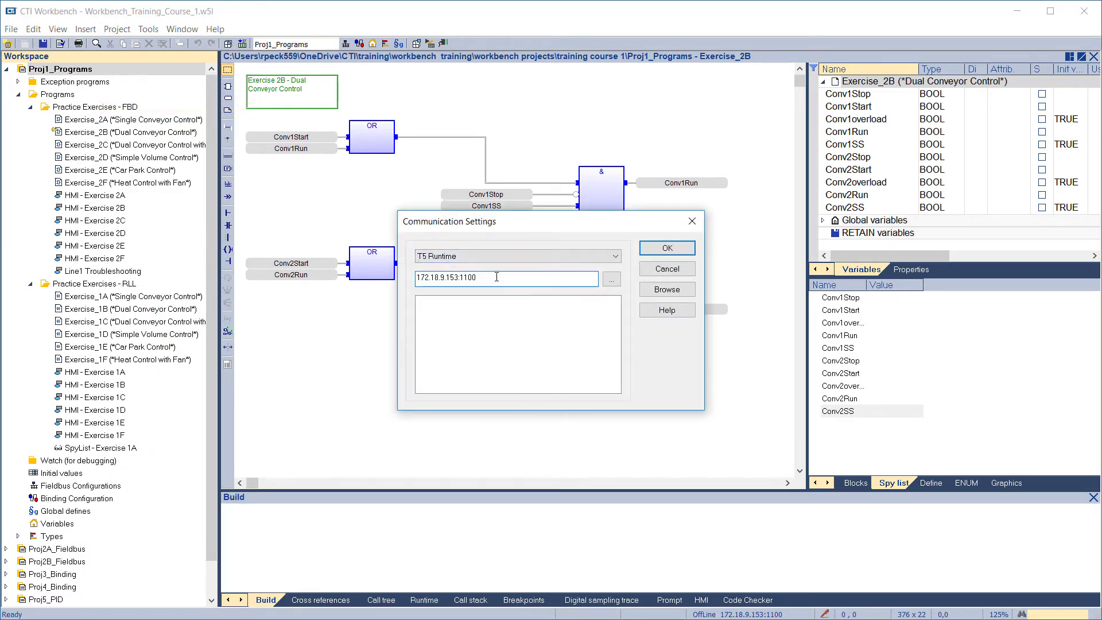
{"action": "left_click", "coordinate": [653, 249]}
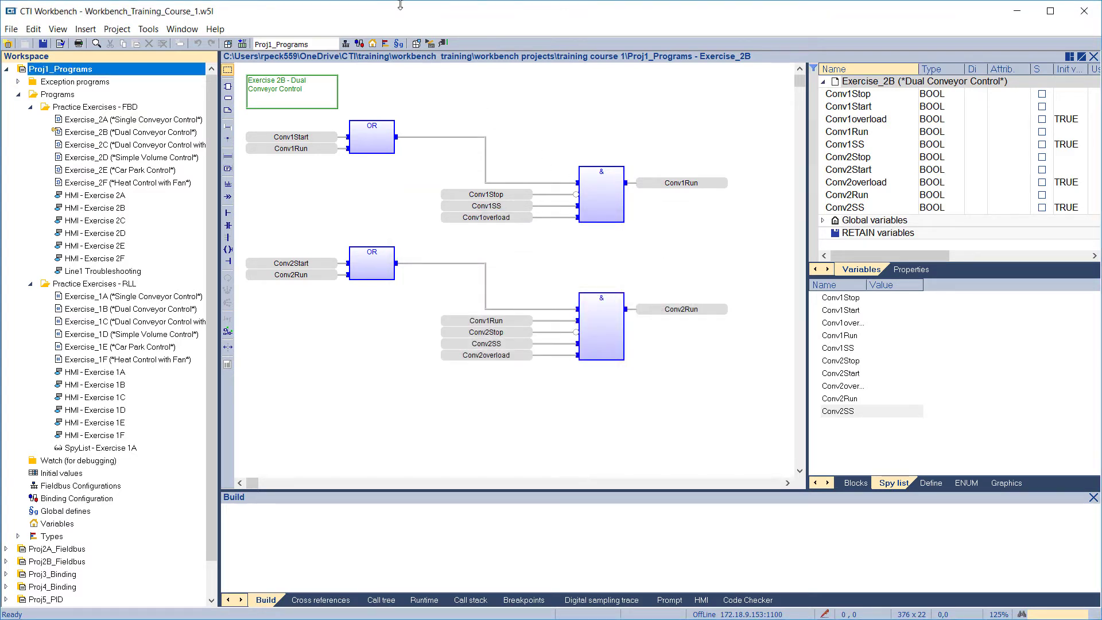
{"action": "left_click", "coordinate": [417, 44]}
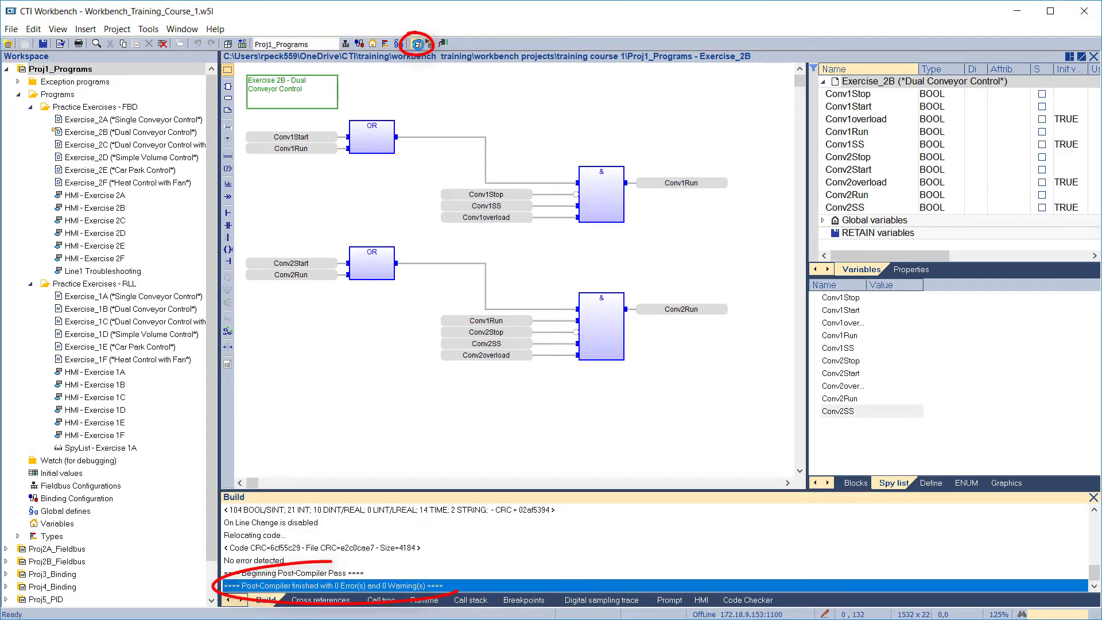
Connect to the controller that has no project loaded and download the application to it.
{"action": "left_click", "coordinate": [444, 44]}
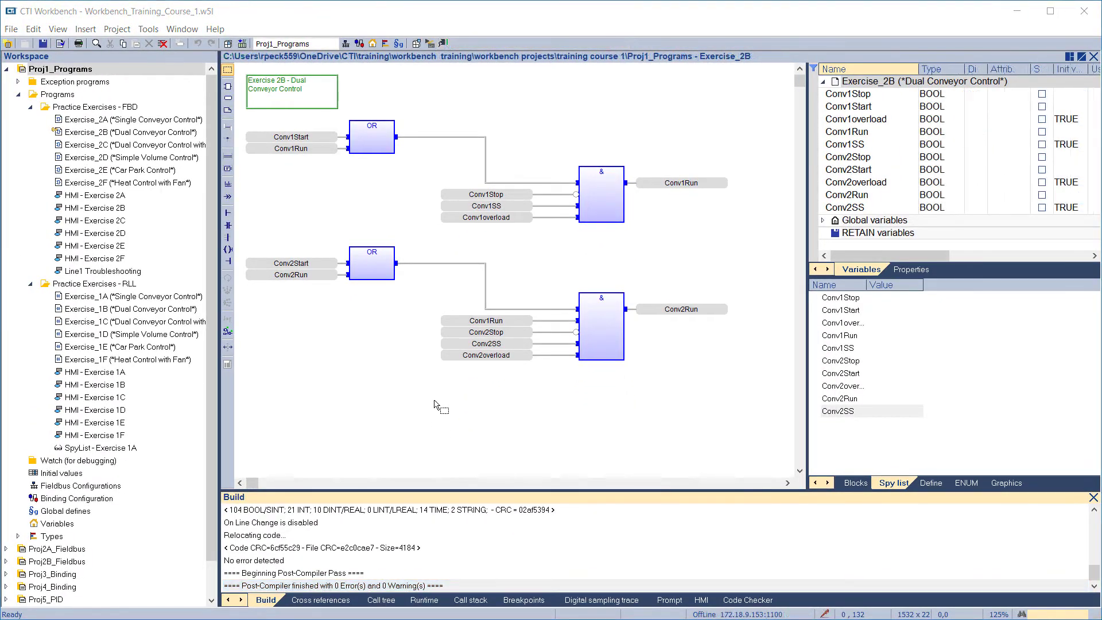
{"action": "left_click", "coordinate": [443, 44]}
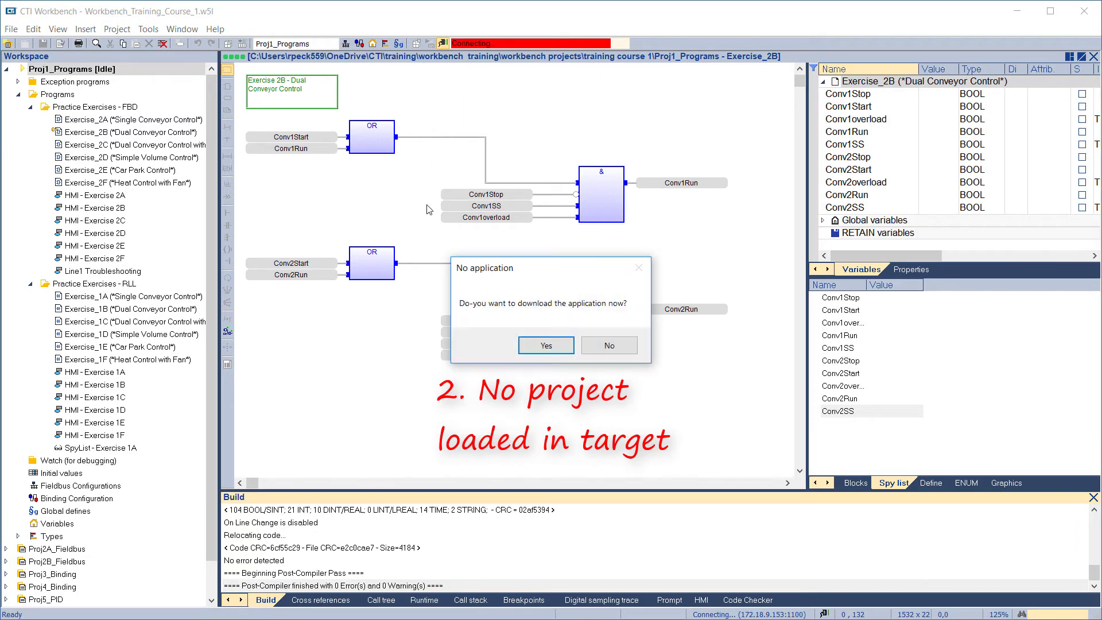
{"action": "left_click", "coordinate": [546, 346]}
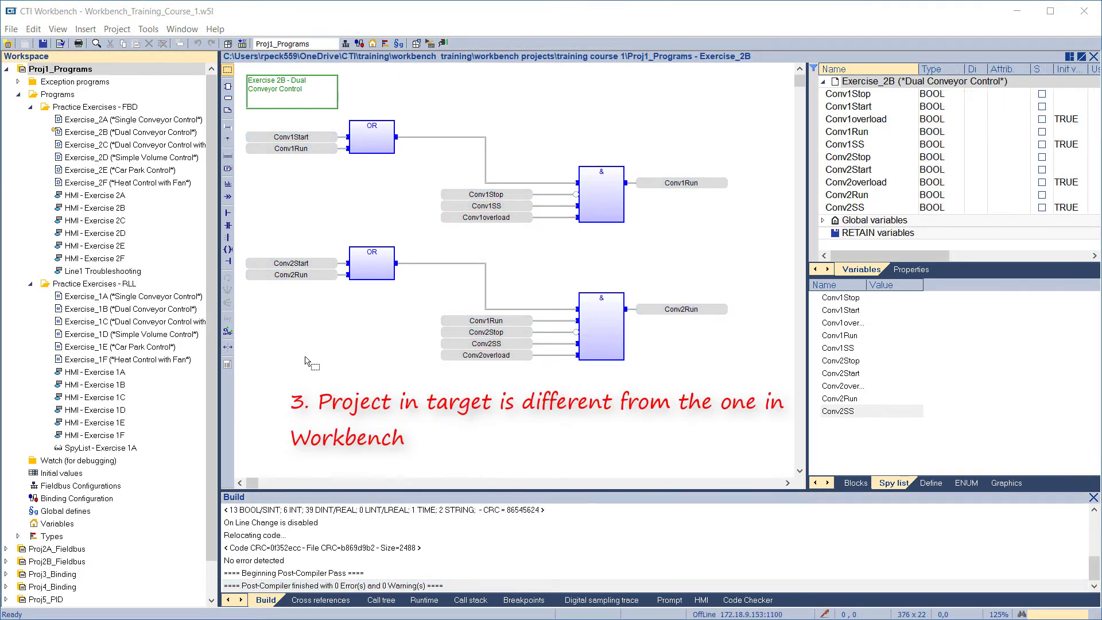
Go online and replace the Proj5_PID application in the controller by stopping it and downloading Proj1_Programs.
{"action": "left_click", "coordinate": [444, 43]}
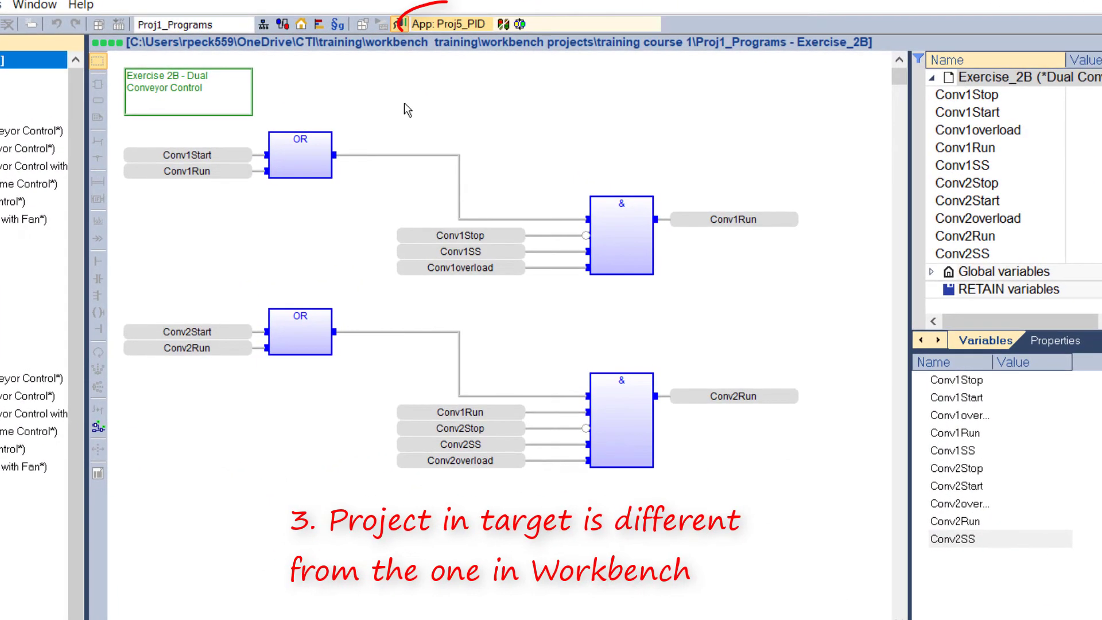
{"action": "left_click", "coordinate": [503, 24]}
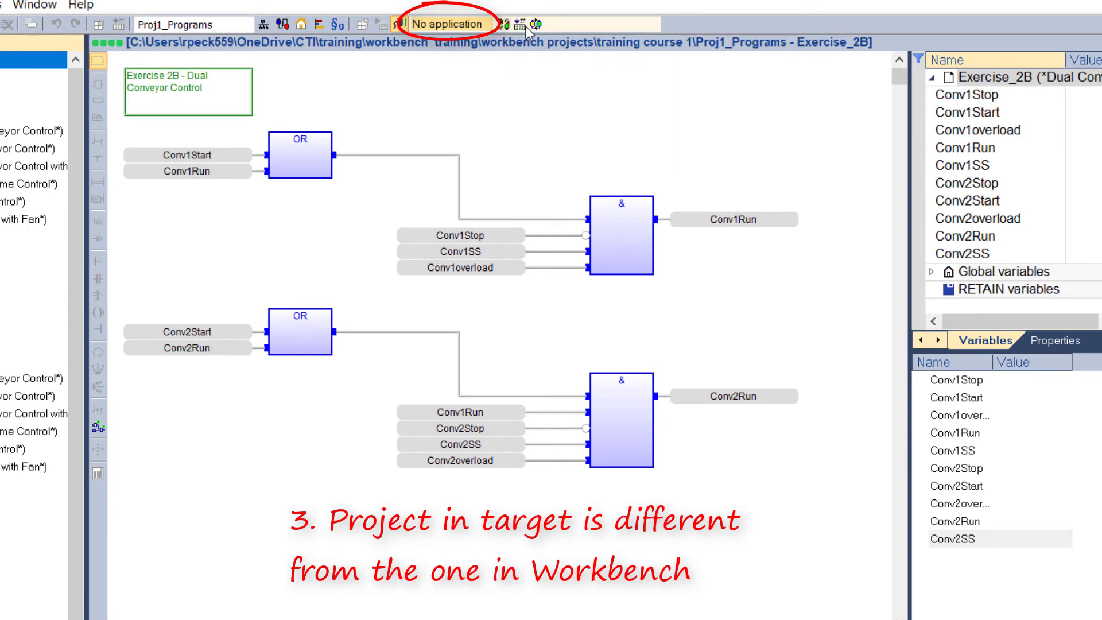
{"action": "left_click", "coordinate": [519, 25]}
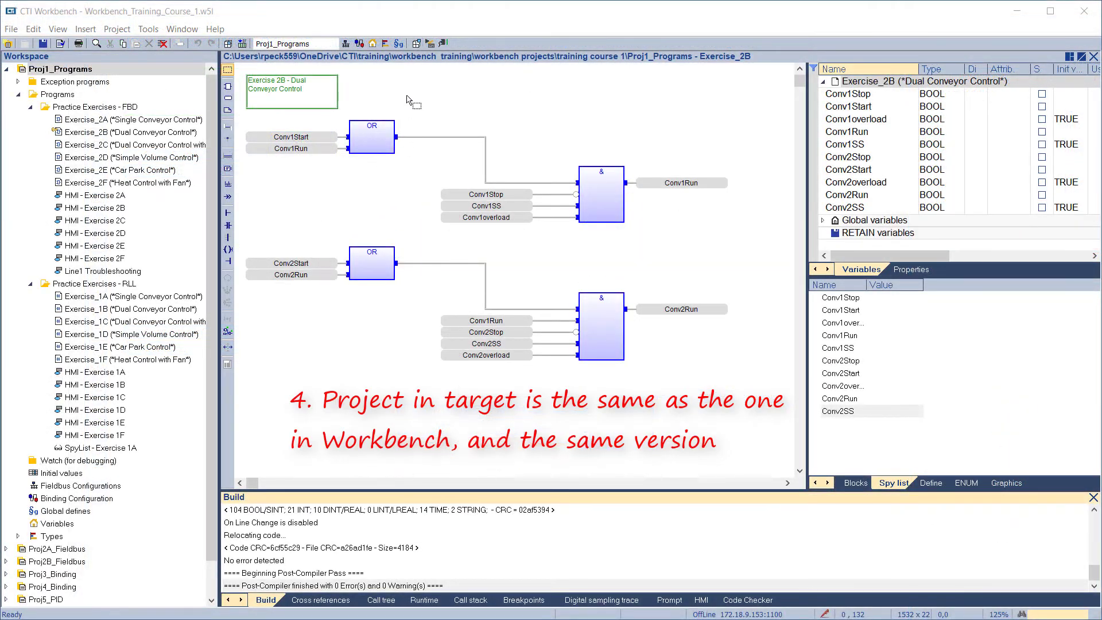
Connect to the controller holding an older version of the project, and stop and download the new version.
{"action": "left_click", "coordinate": [442, 44]}
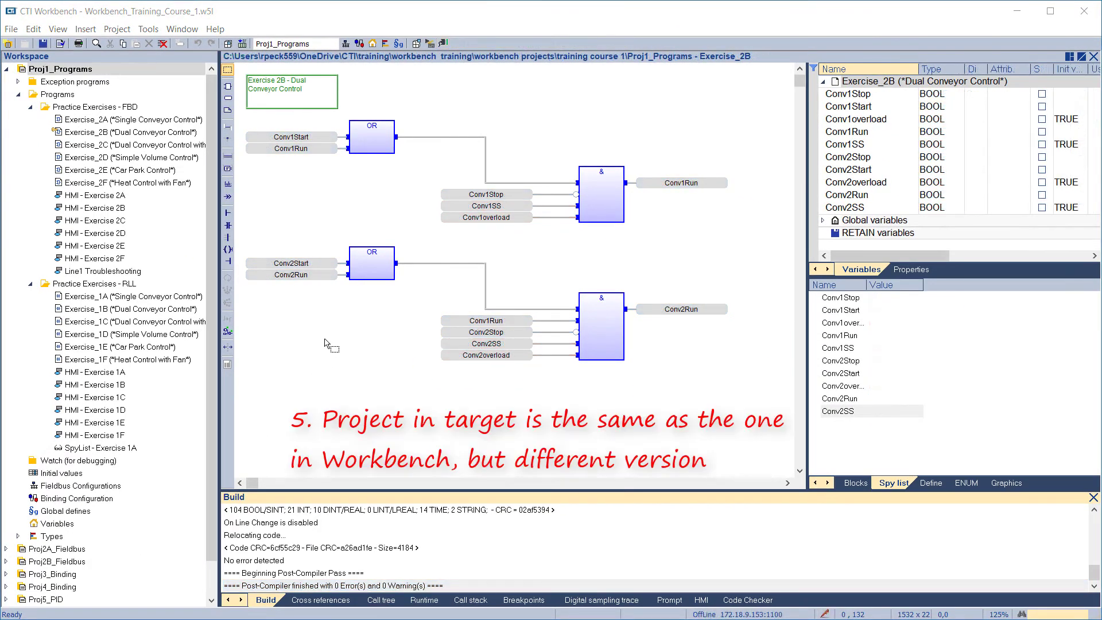
{"action": "left_click", "coordinate": [444, 44]}
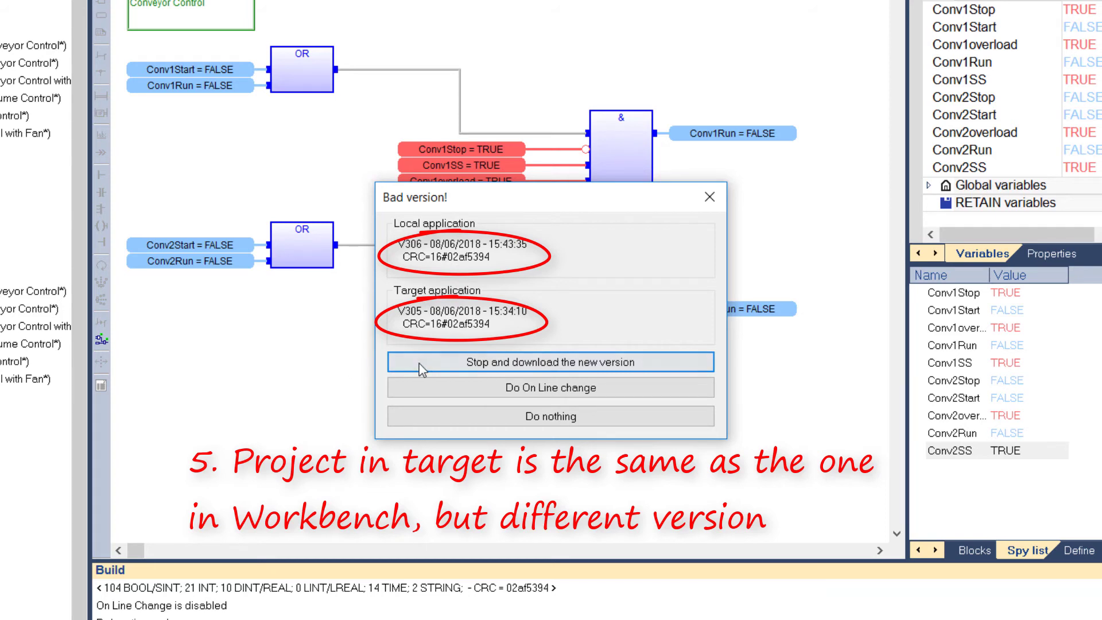
{"action": "left_click", "coordinate": [438, 369]}
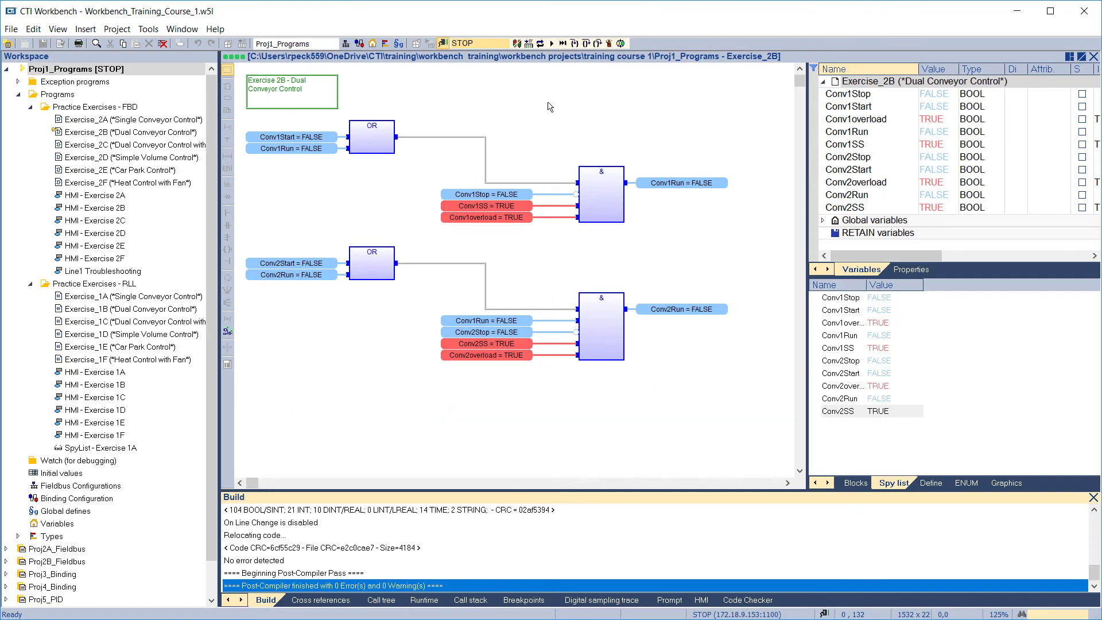
Start the application on the controller and switch Conv1Start to TRUE and back to FALSE.
{"action": "left_click", "coordinate": [552, 43]}
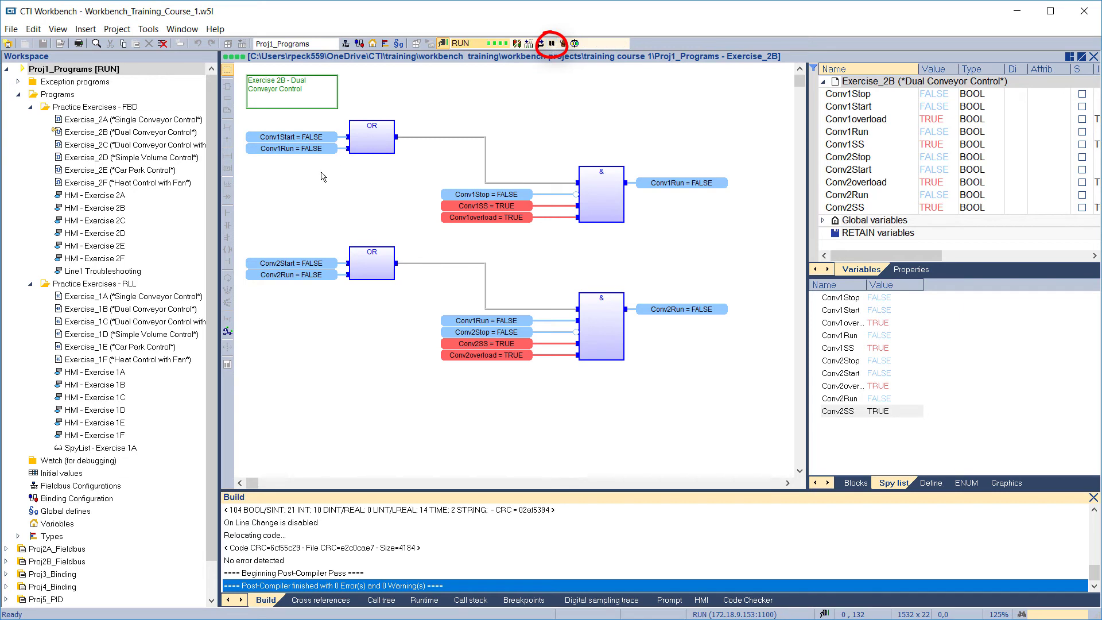
{"action": "double_click", "coordinate": [278, 141]}
{"action": "left_click", "coordinate": [328, 179]}
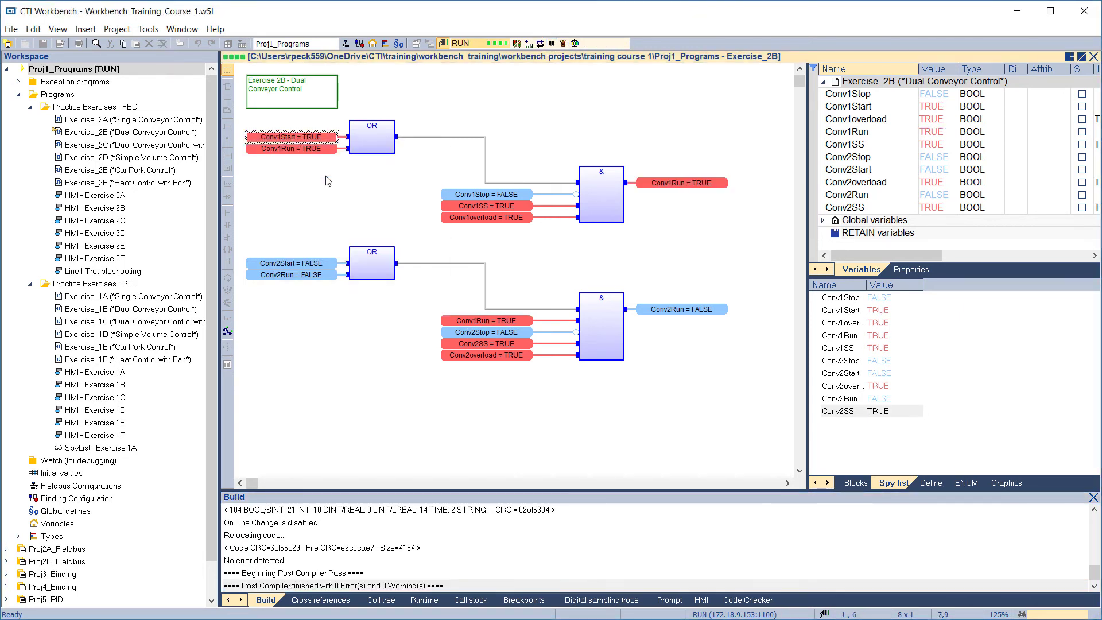
{"action": "double_click", "coordinate": [301, 141]}
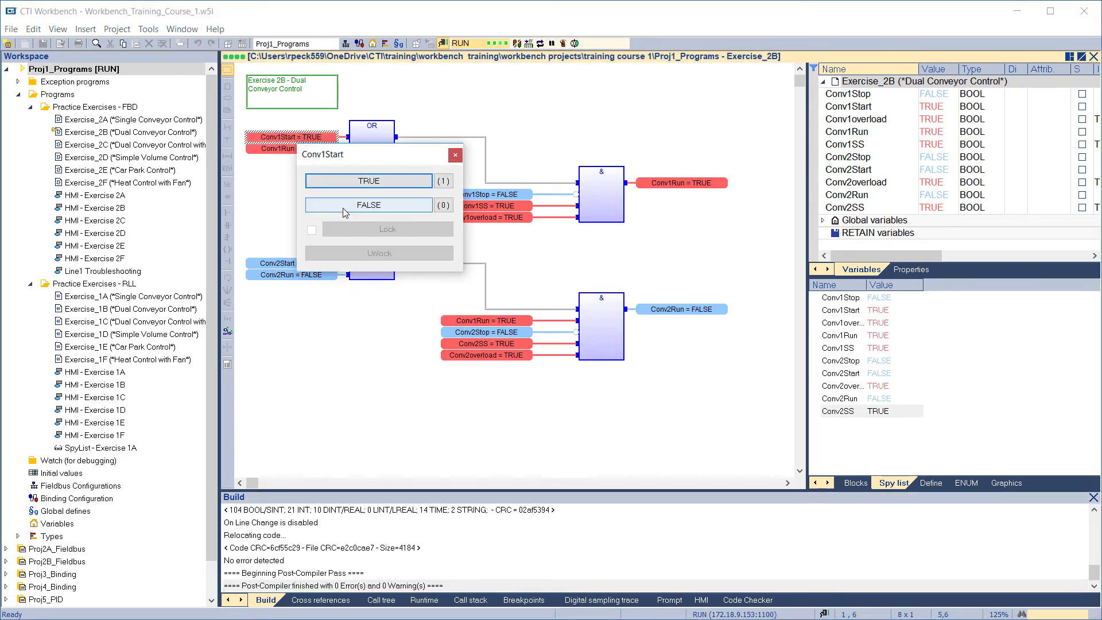
{"action": "left_click", "coordinate": [369, 205]}
Switch Conv2Start to TRUE and back to FALSE, and set Conv1Stop to TRUE.
{"action": "double_click", "coordinate": [299, 267]}
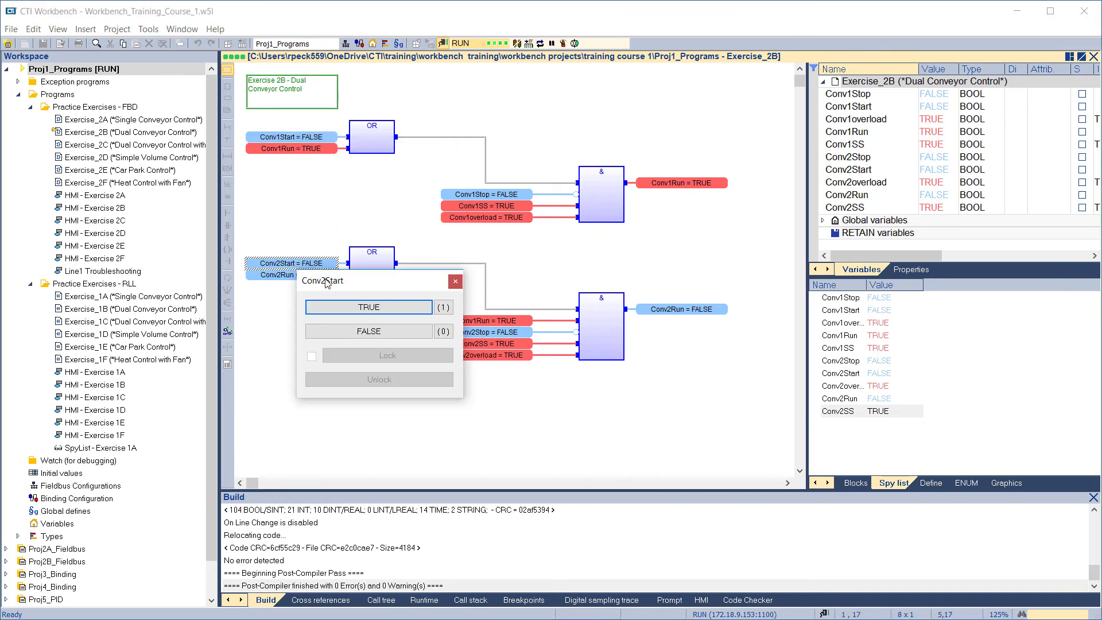
{"action": "left_click", "coordinate": [327, 309]}
{"action": "double_click", "coordinate": [314, 268]}
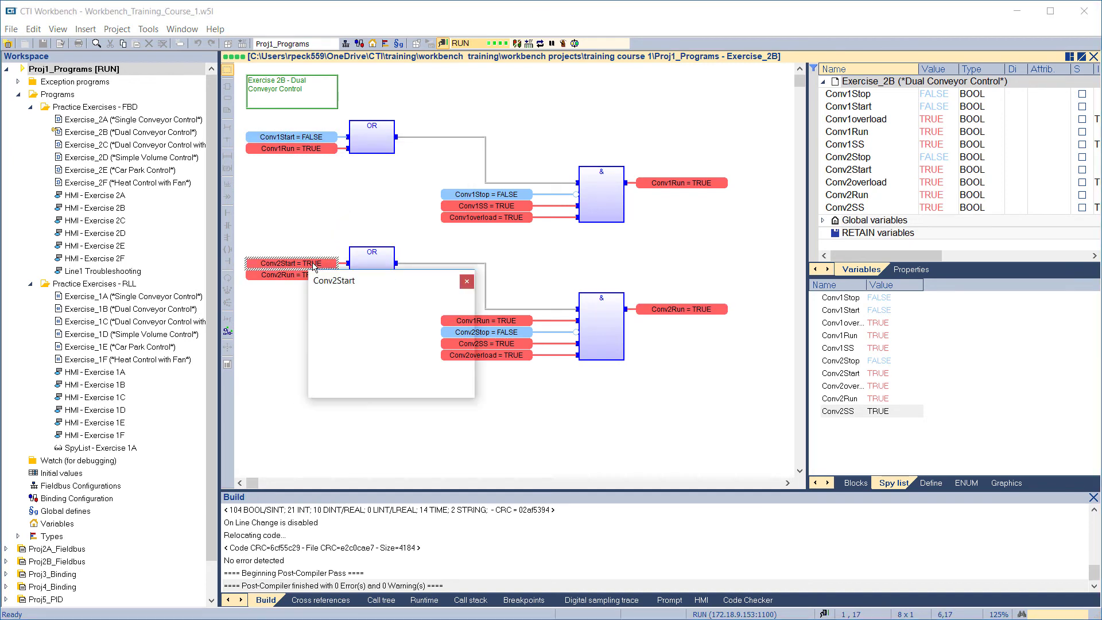
{"action": "left_click", "coordinate": [369, 331]}
{"action": "double_click", "coordinate": [486, 195]}
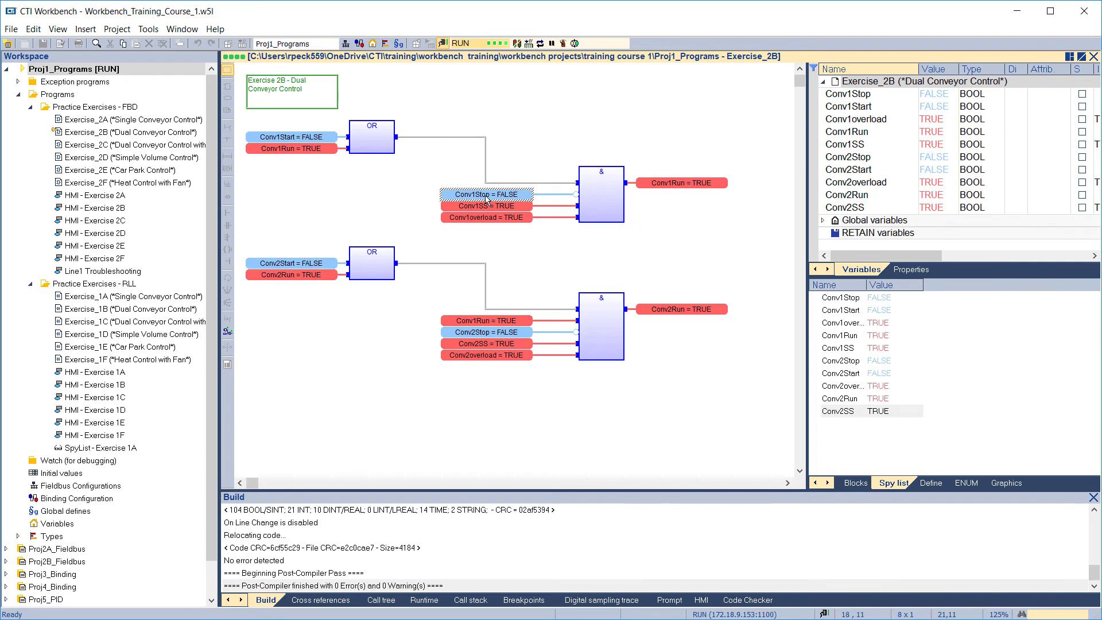
{"action": "left_click", "coordinate": [515, 241]}
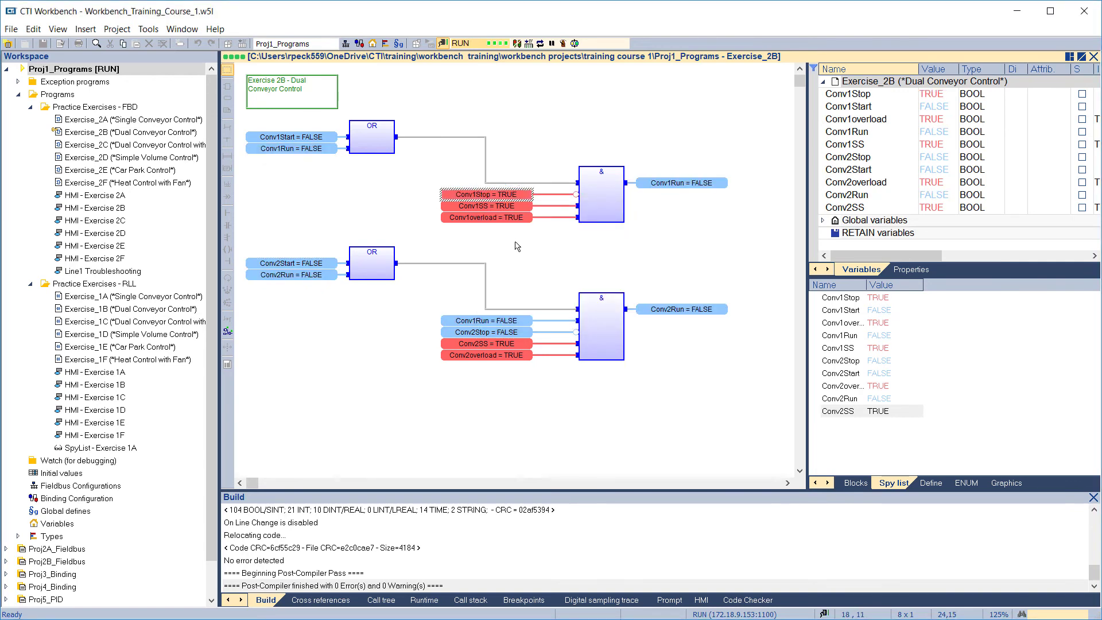